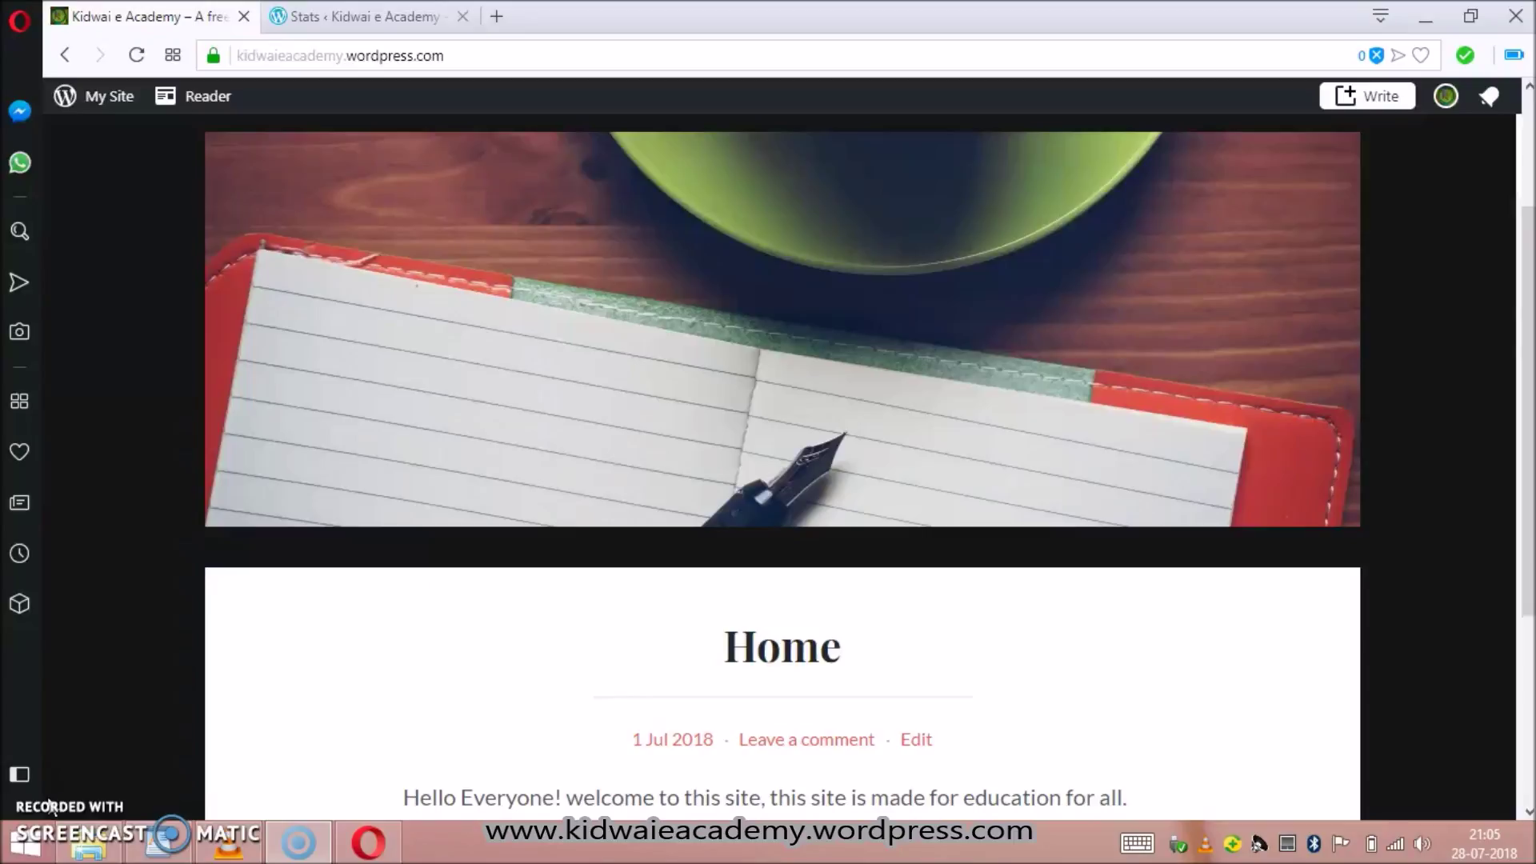
pyautogui.moveTo(1526, 588)
pyautogui.mouseDown()
pyautogui.moveTo(1526, 654)
pyautogui.moveTo(1526, 144)
pyautogui.mouseUp()
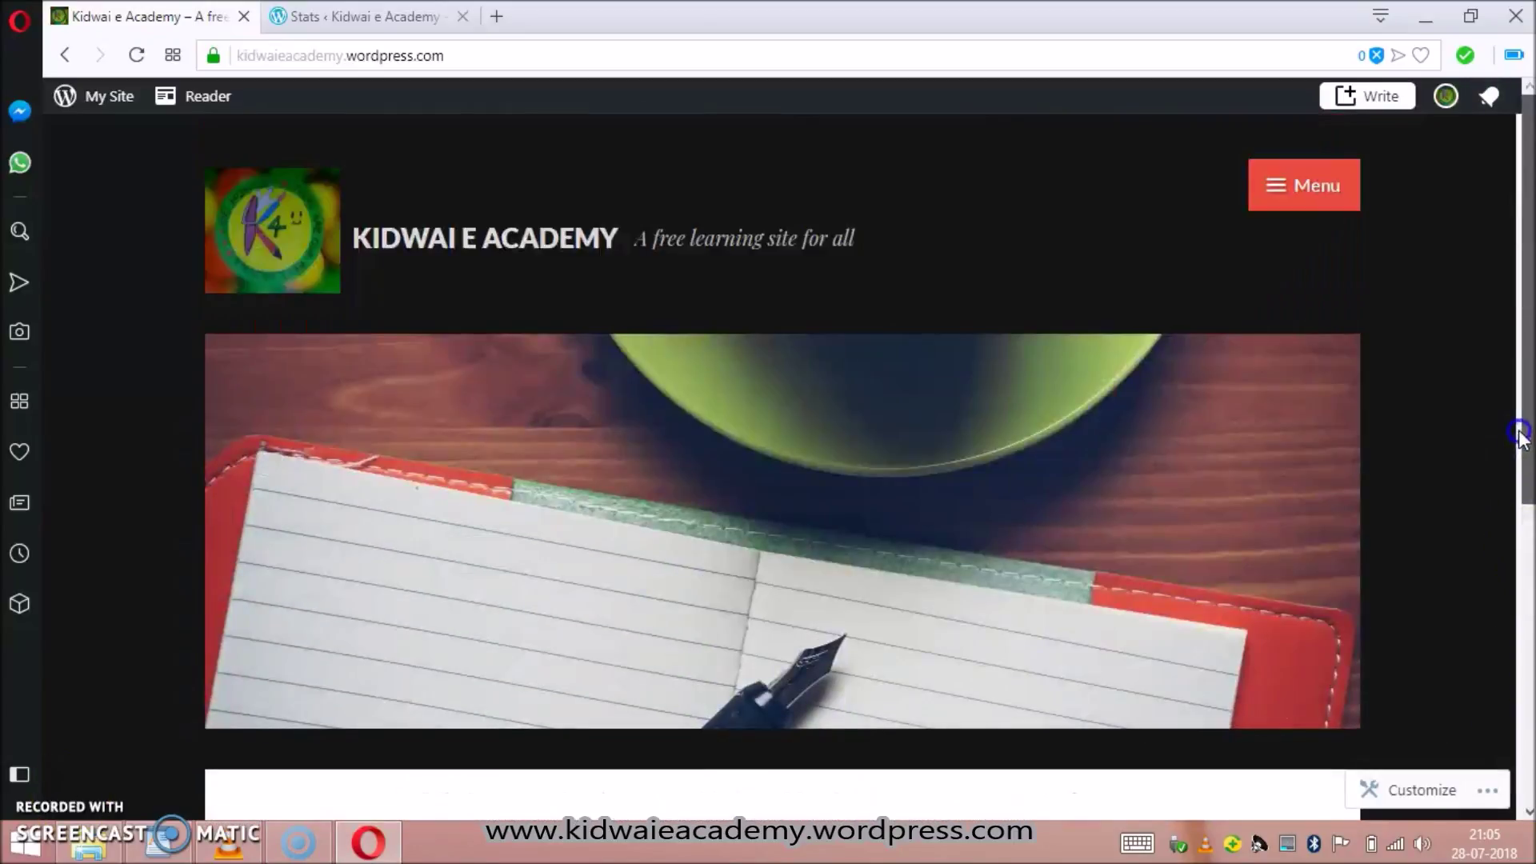
# Select the Kidwai e Academy address in Opera and bring the blank WordPad document forward
pyautogui.click(1013, 55)
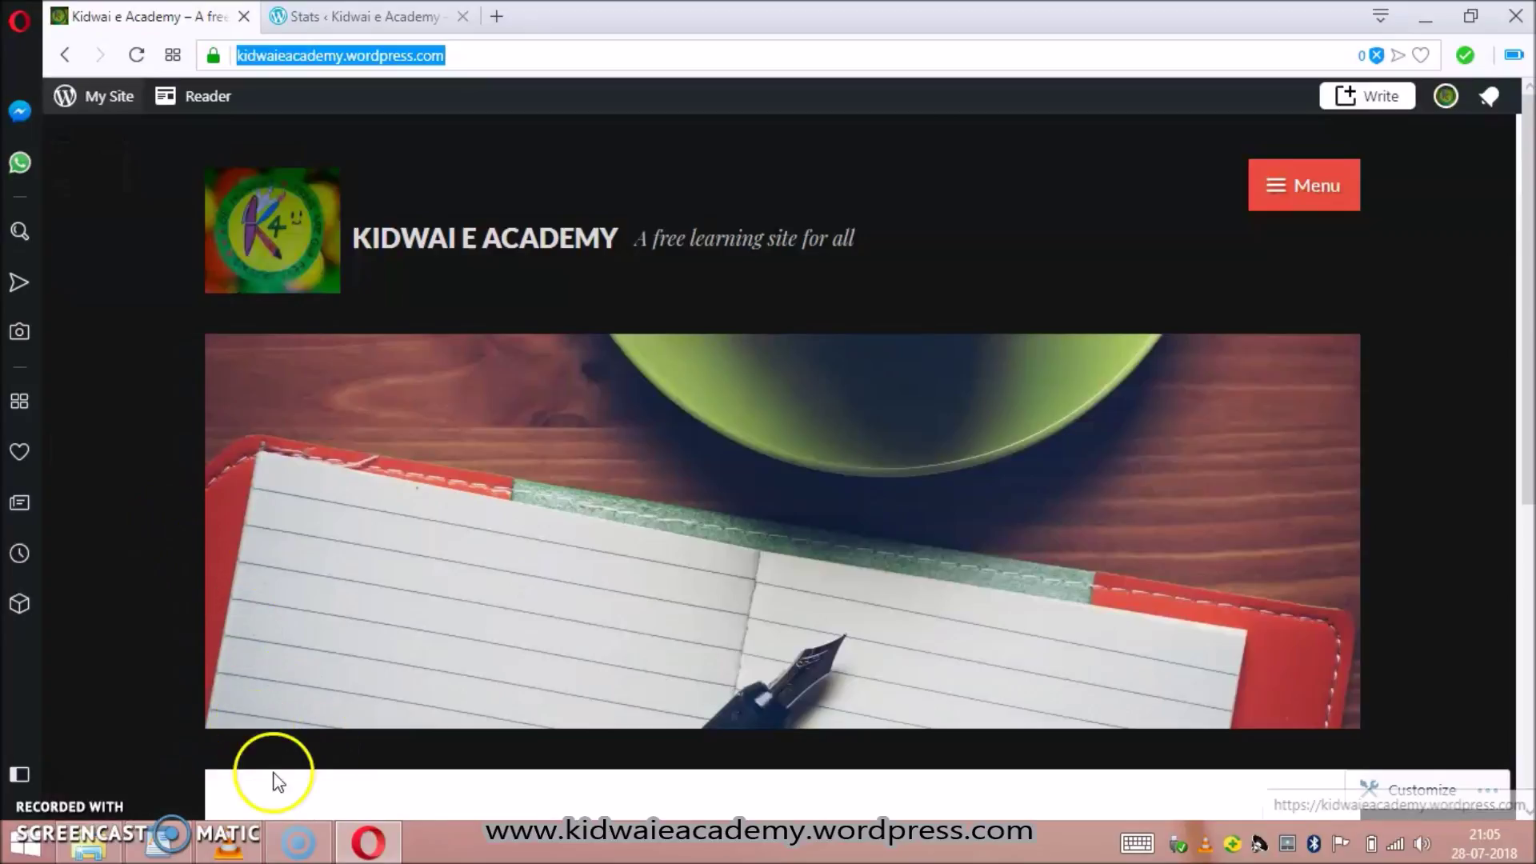
pyautogui.moveTo(229, 843)
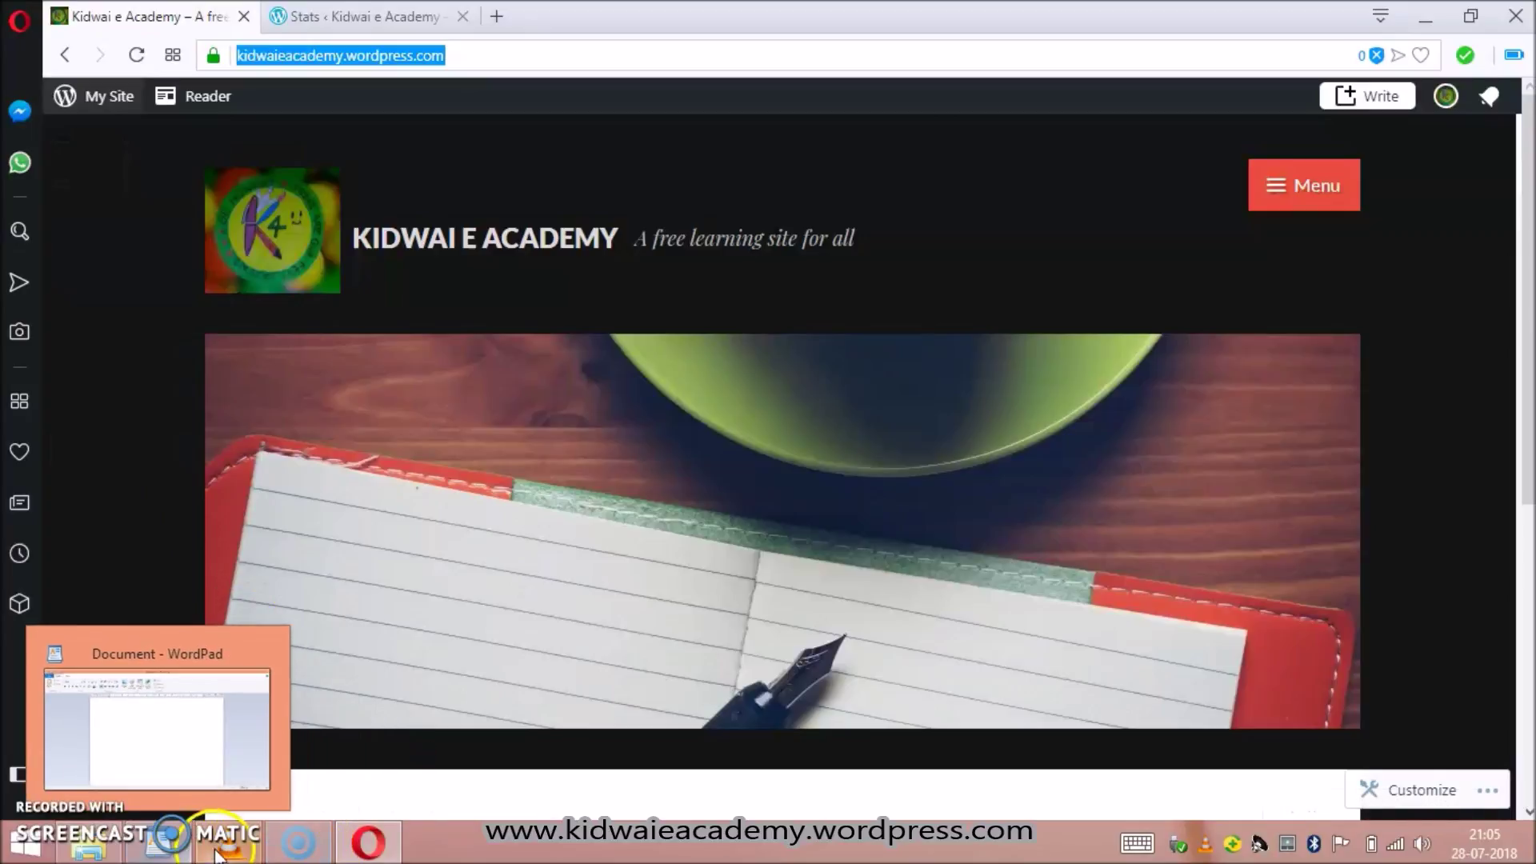
pyautogui.click(154, 699)
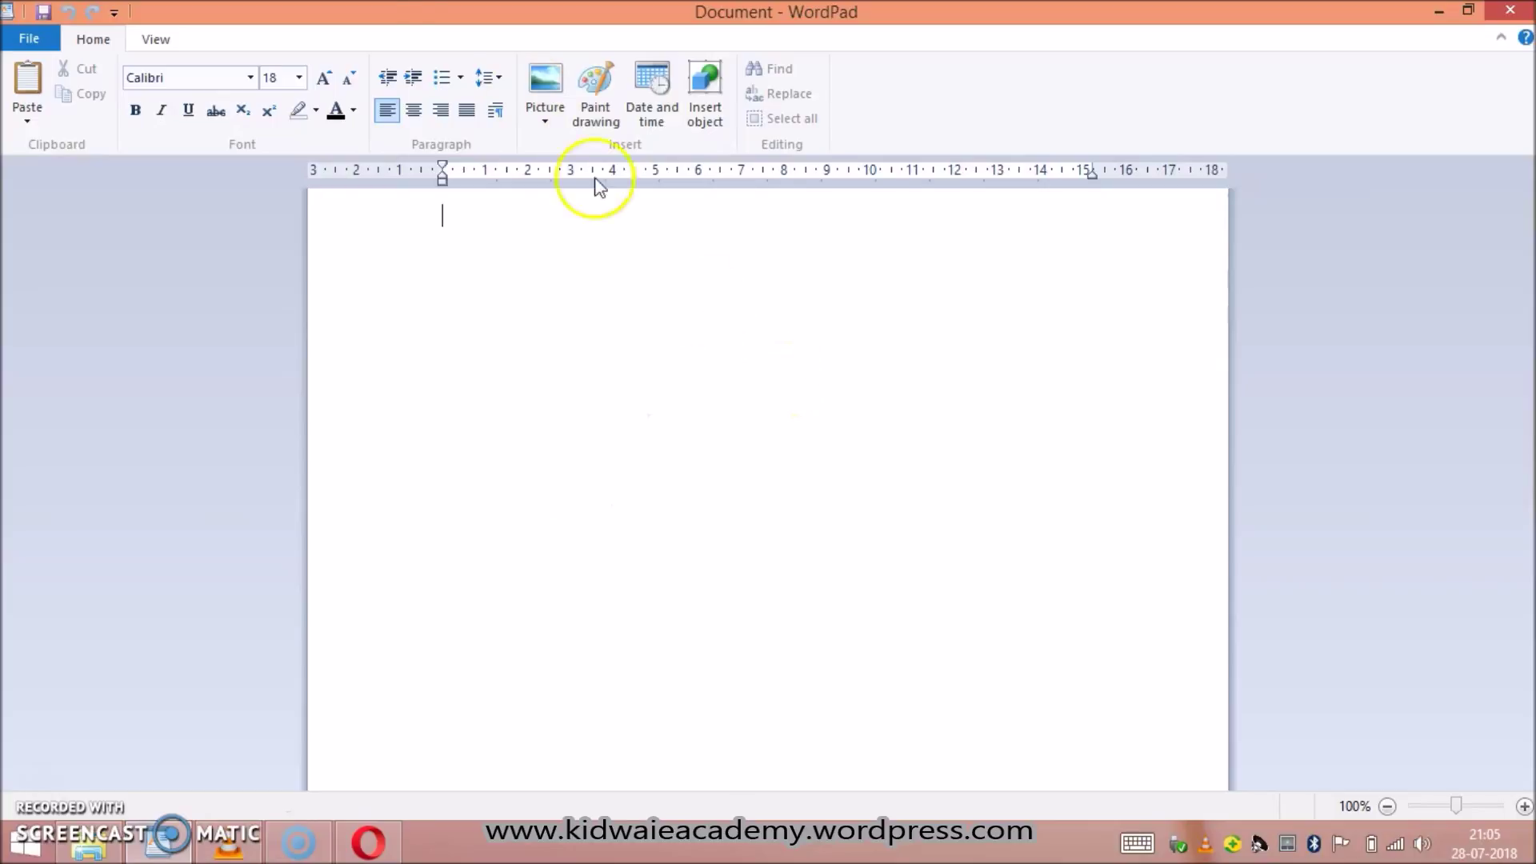
# Type the <html> and <head> tags and the title line 'a page', each on its own line
pyautogui.click(494, 333)
pyautogui.write('<')
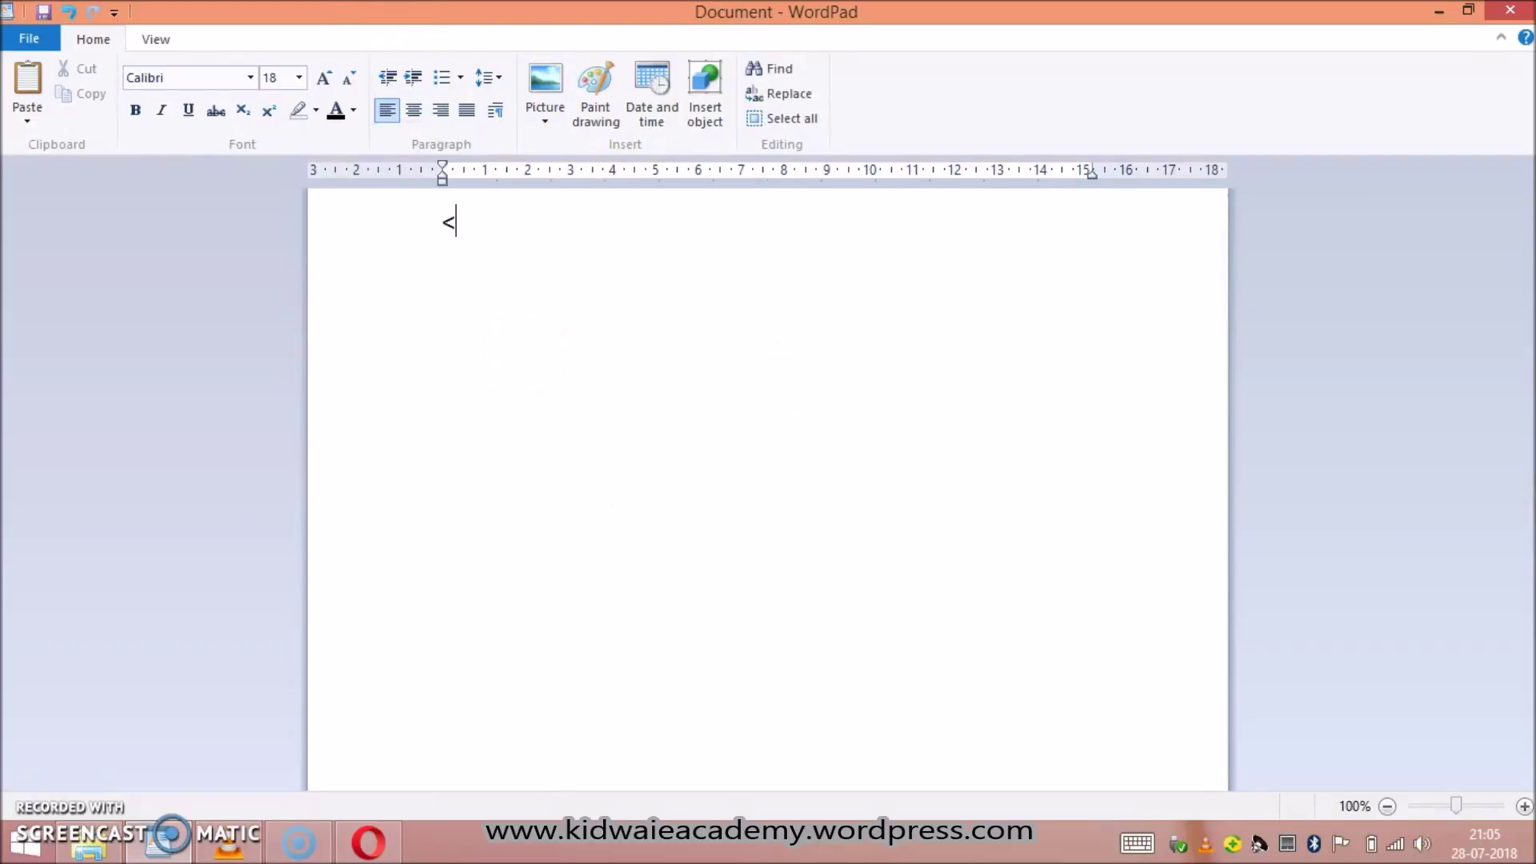
pyautogui.write('ht m')
pyautogui.press('BackSpace')
pyautogui.press('BackSpace')
pyautogui.press('BackSpace')
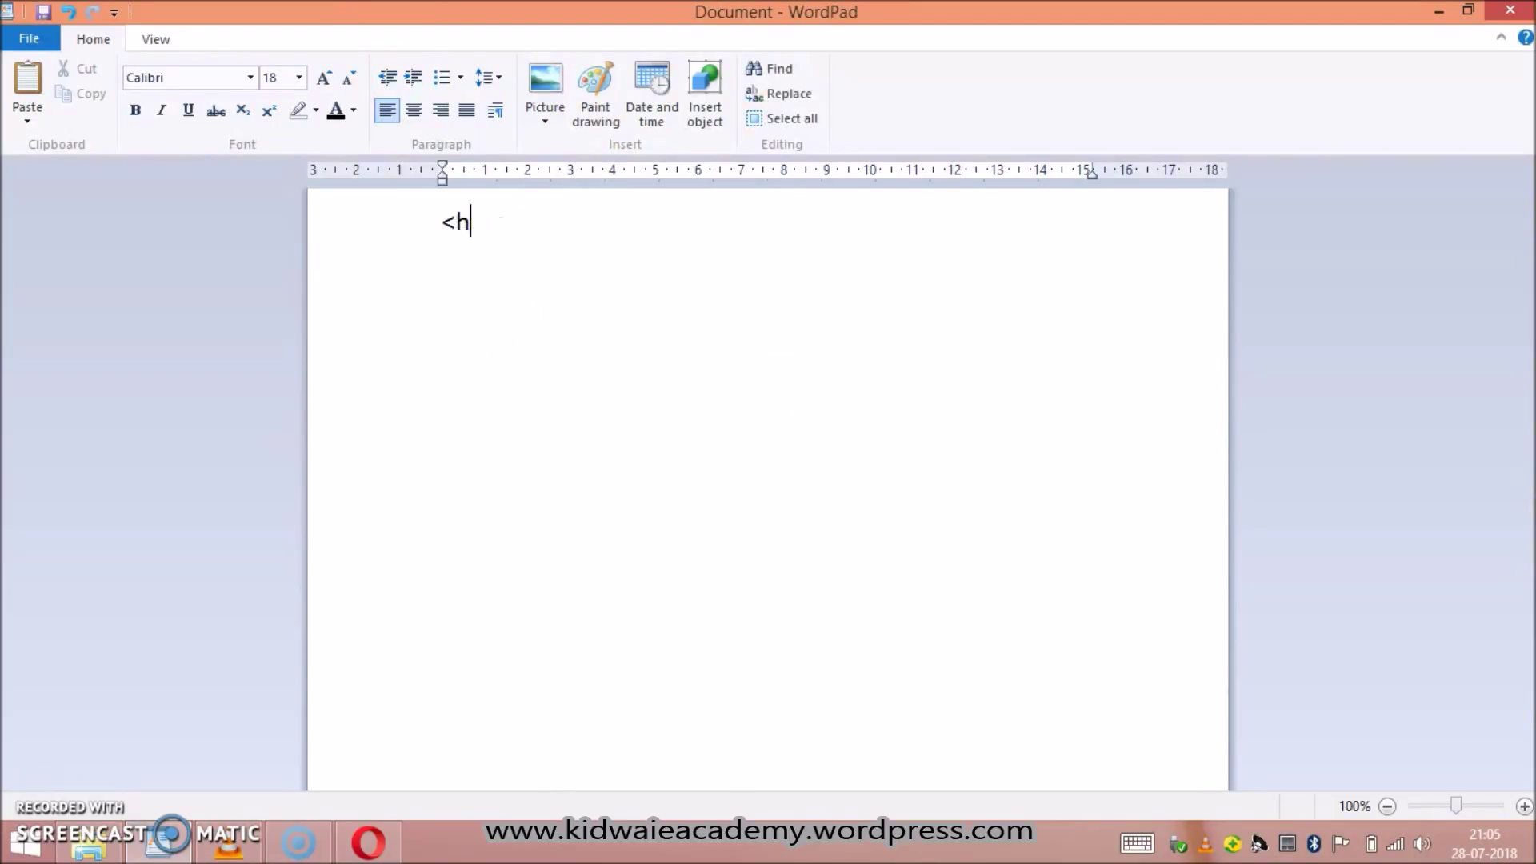
pyautogui.press('BackSpace')
pyautogui.press('BackSpace')
pyautogui.hotkey('ctrl', 'b')
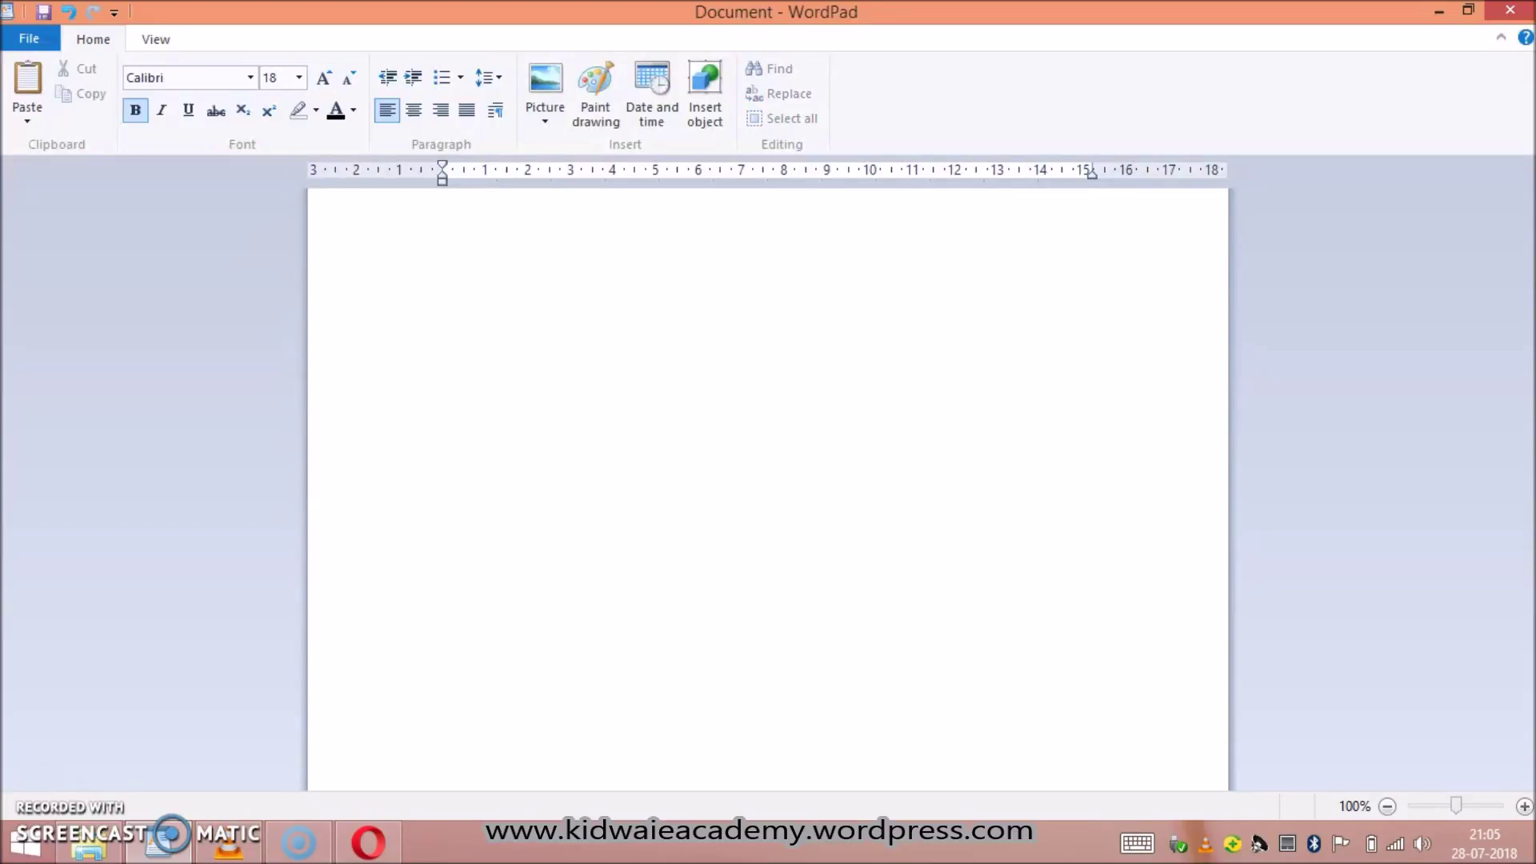
pyautogui.write('<h')
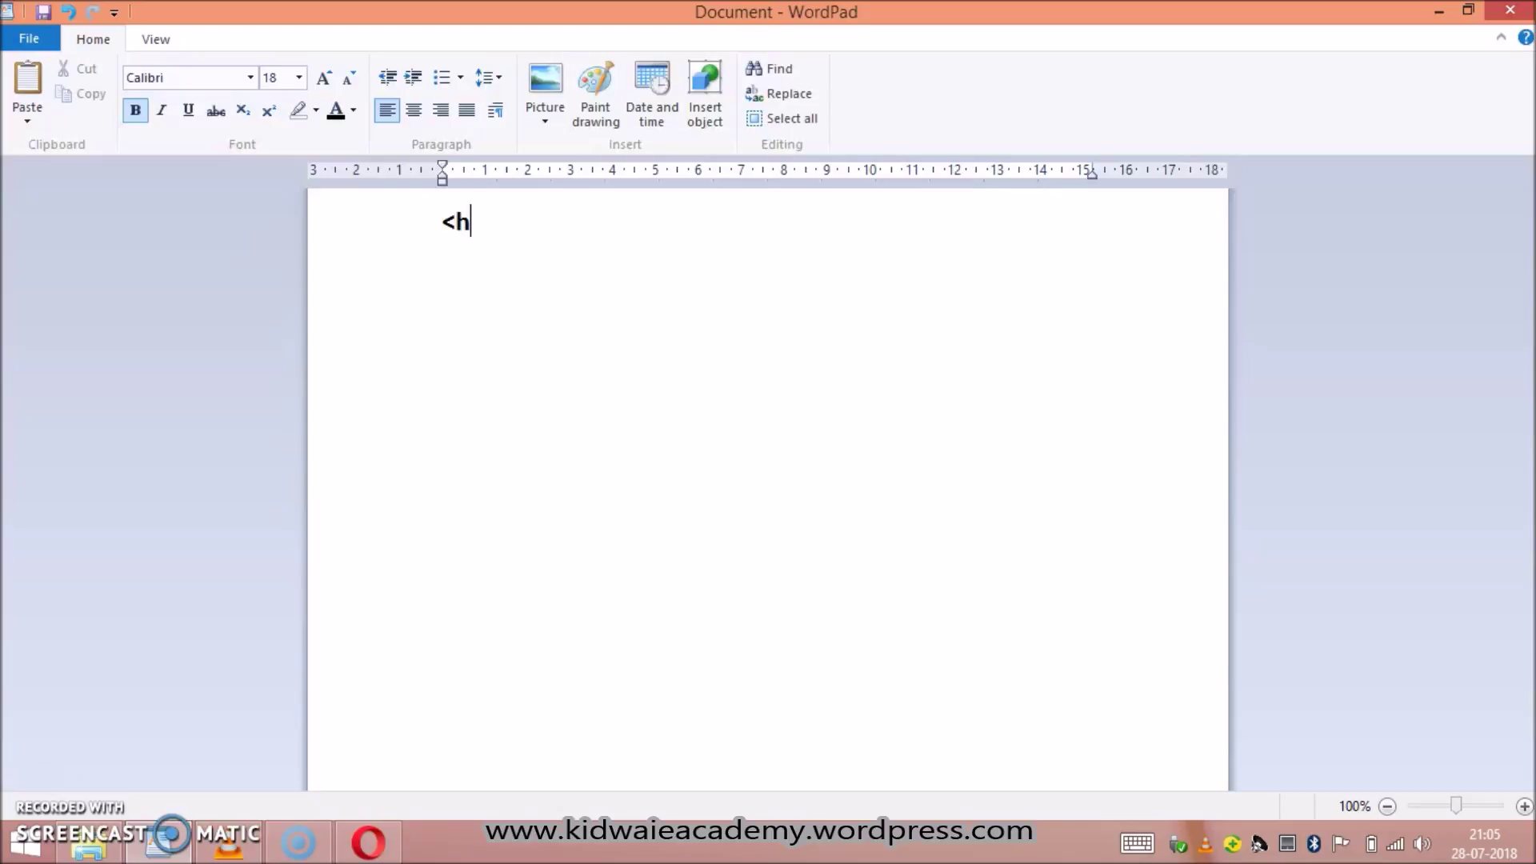
pyautogui.write('tml>')
pyautogui.press('Return')
pyautogui.write('<he')
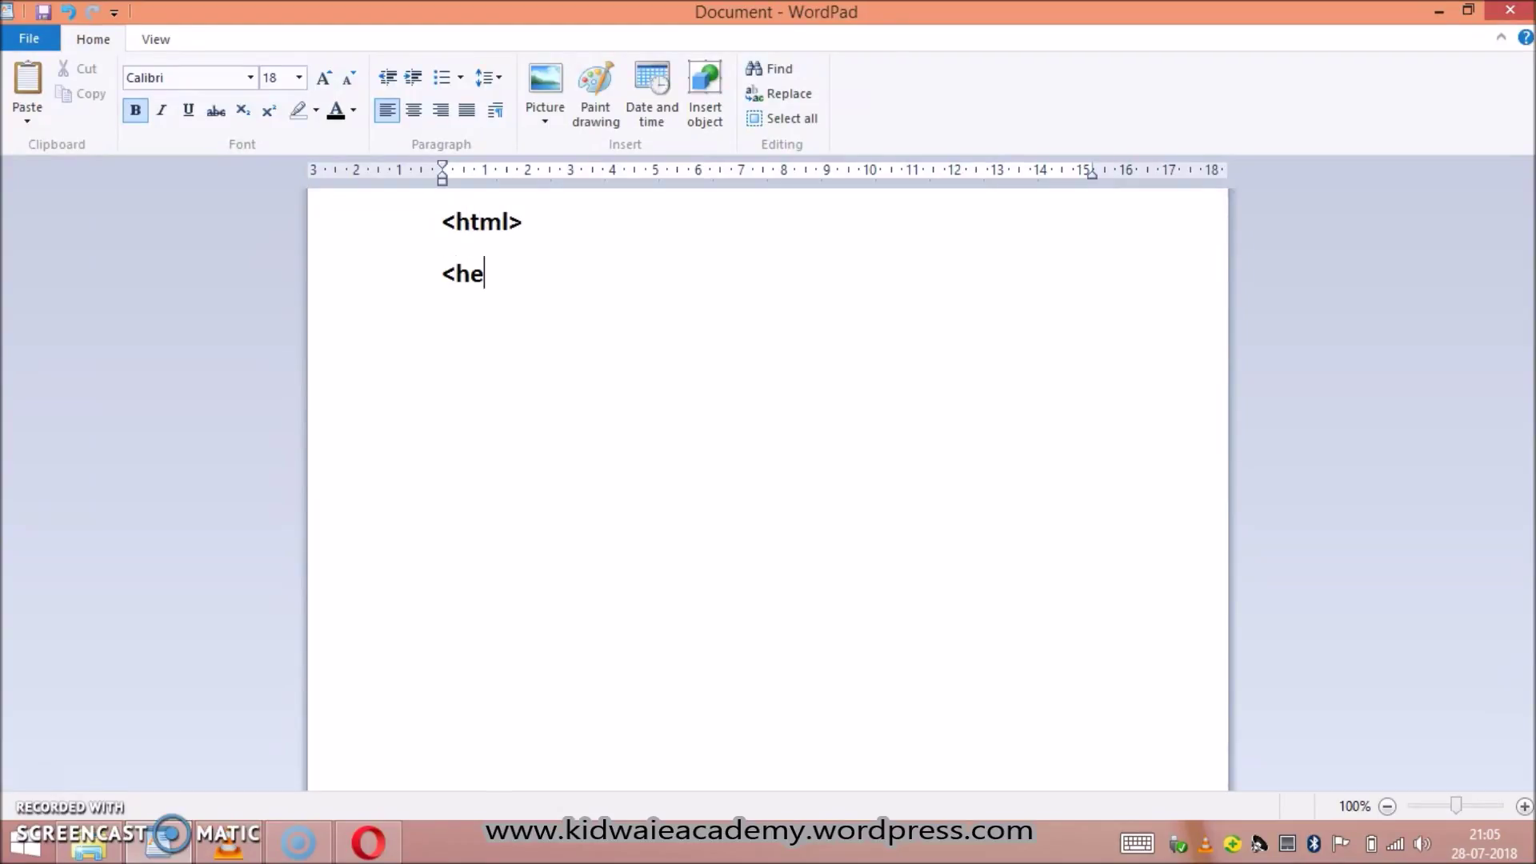
pyautogui.write('ad')
pyautogui.write('>')
pyautogui.press('Return')
pyautogui.write('<title')
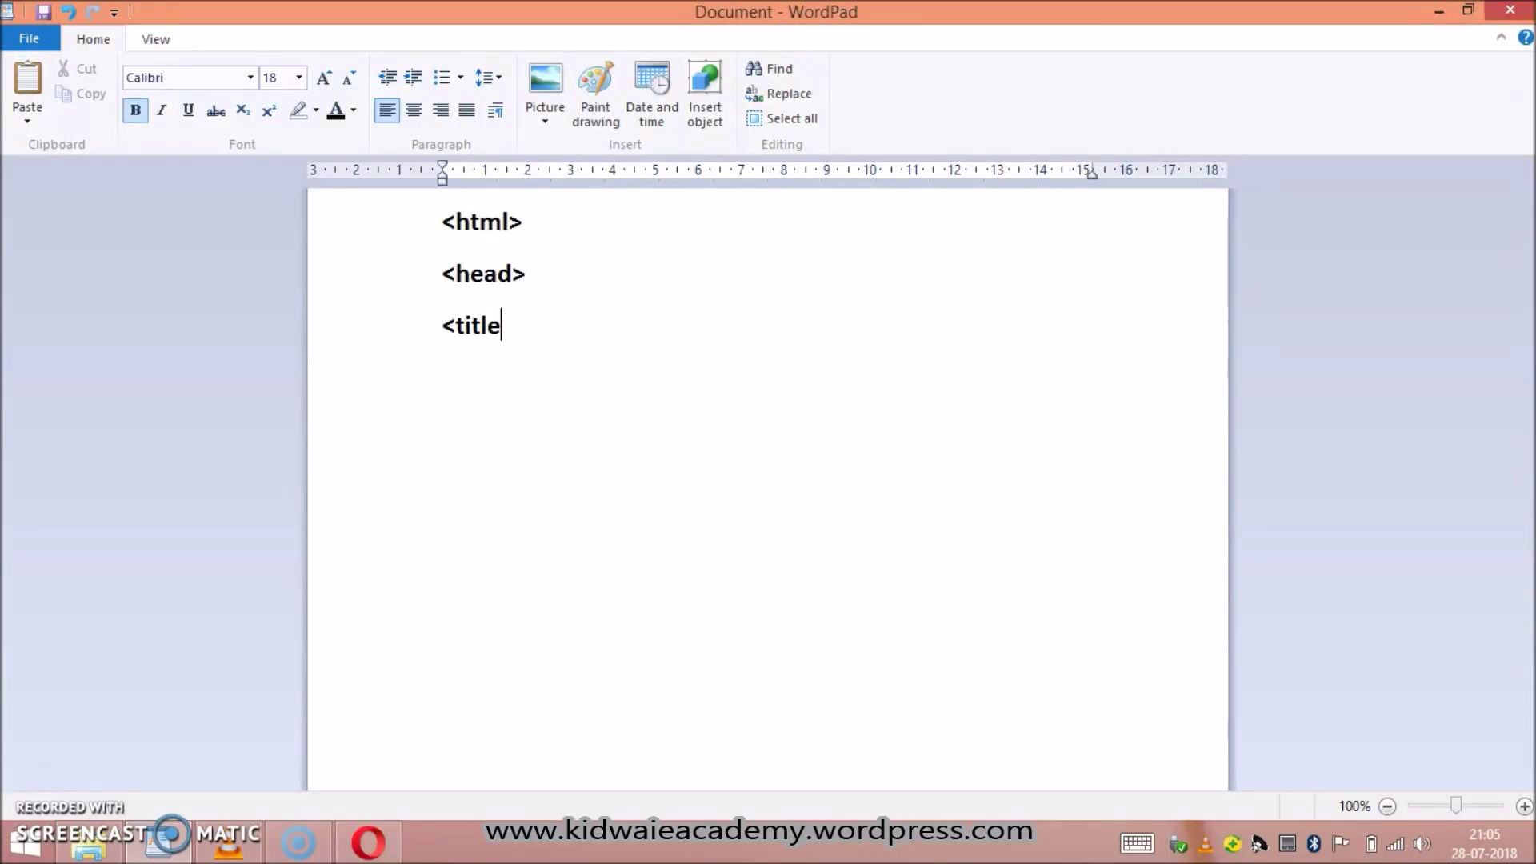
pyautogui.write('> a')
pyautogui.write(' page ')
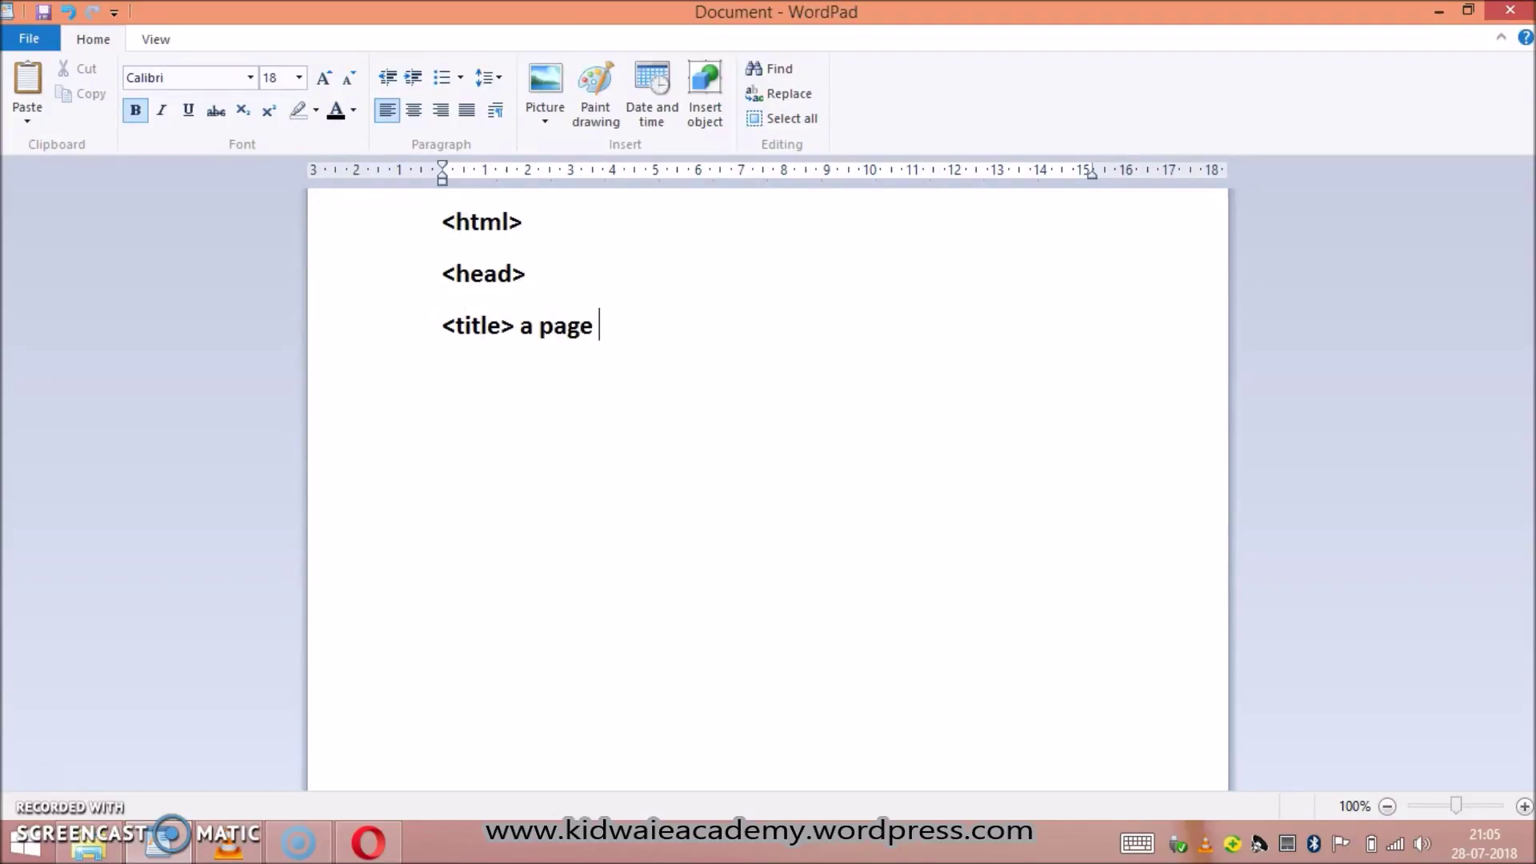
pyautogui.write('</')
pyautogui.write('tit')
pyautogui.write('le')
pyautogui.write('>')
pyautogui.press('Return')
pyautogui.write('<')
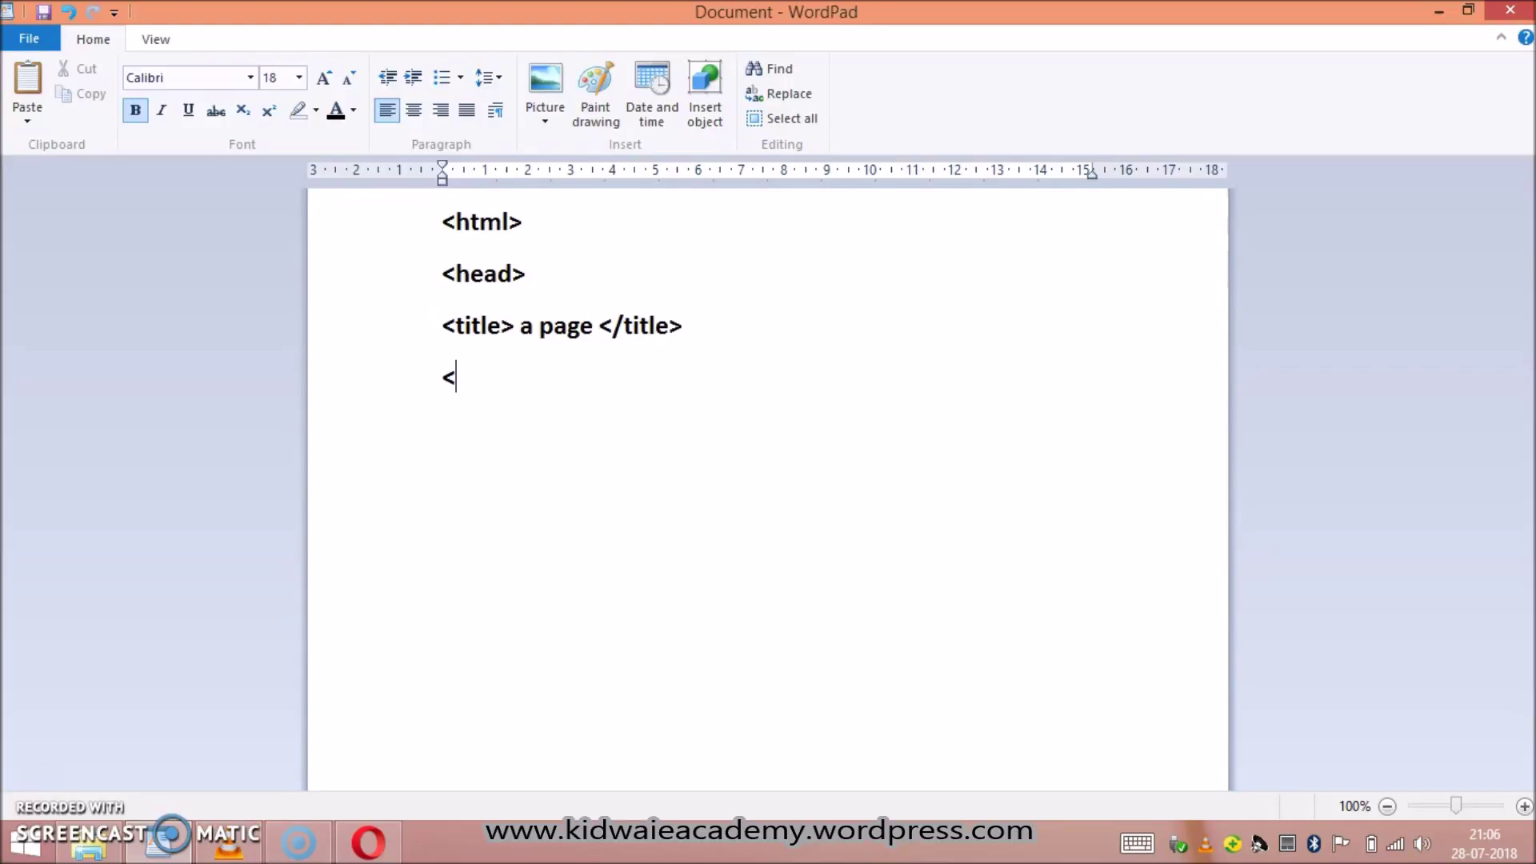
pyautogui.write('bo')
pyautogui.write('dy>')
# Add <body>, a blank line, </Body> and </html>, returning to the empty body line
pyautogui.press('Return')
pyautogui.press('Return')
pyautogui.write('<')
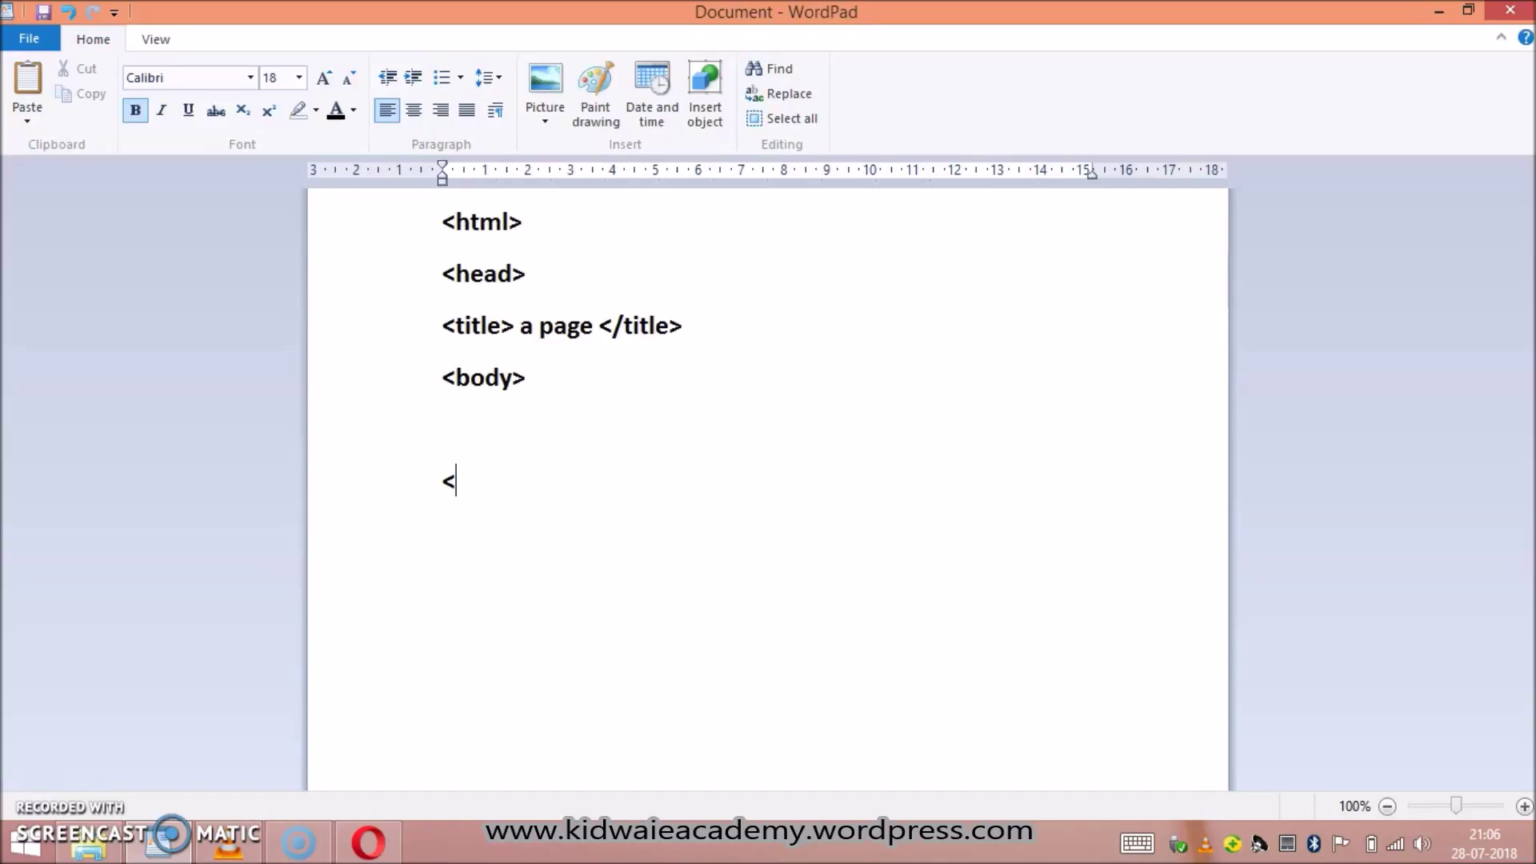
pyautogui.write('/')
pyautogui.write('Bod')
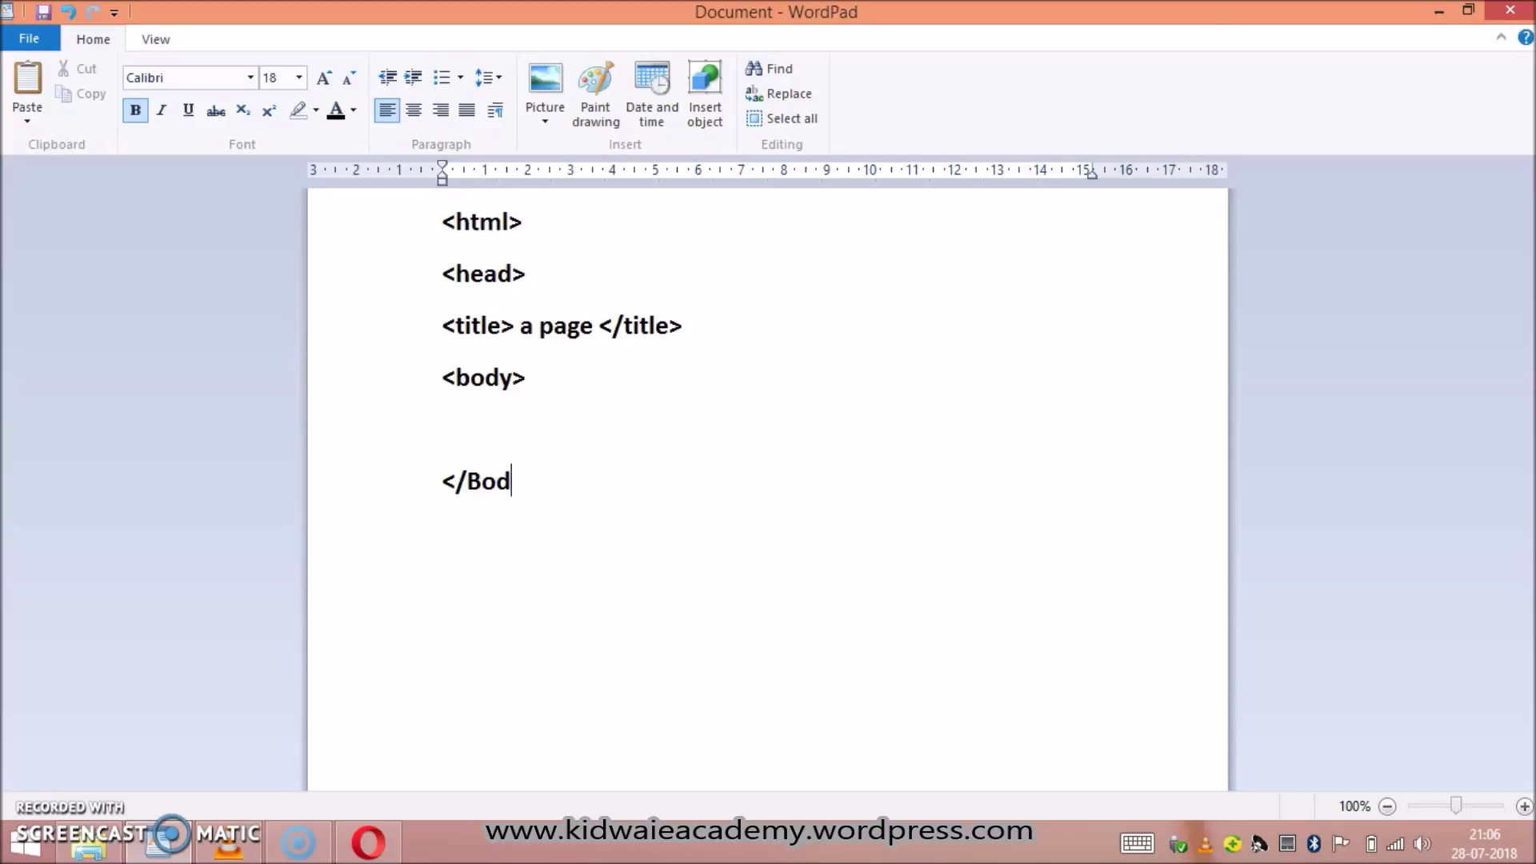
pyautogui.write('y>')
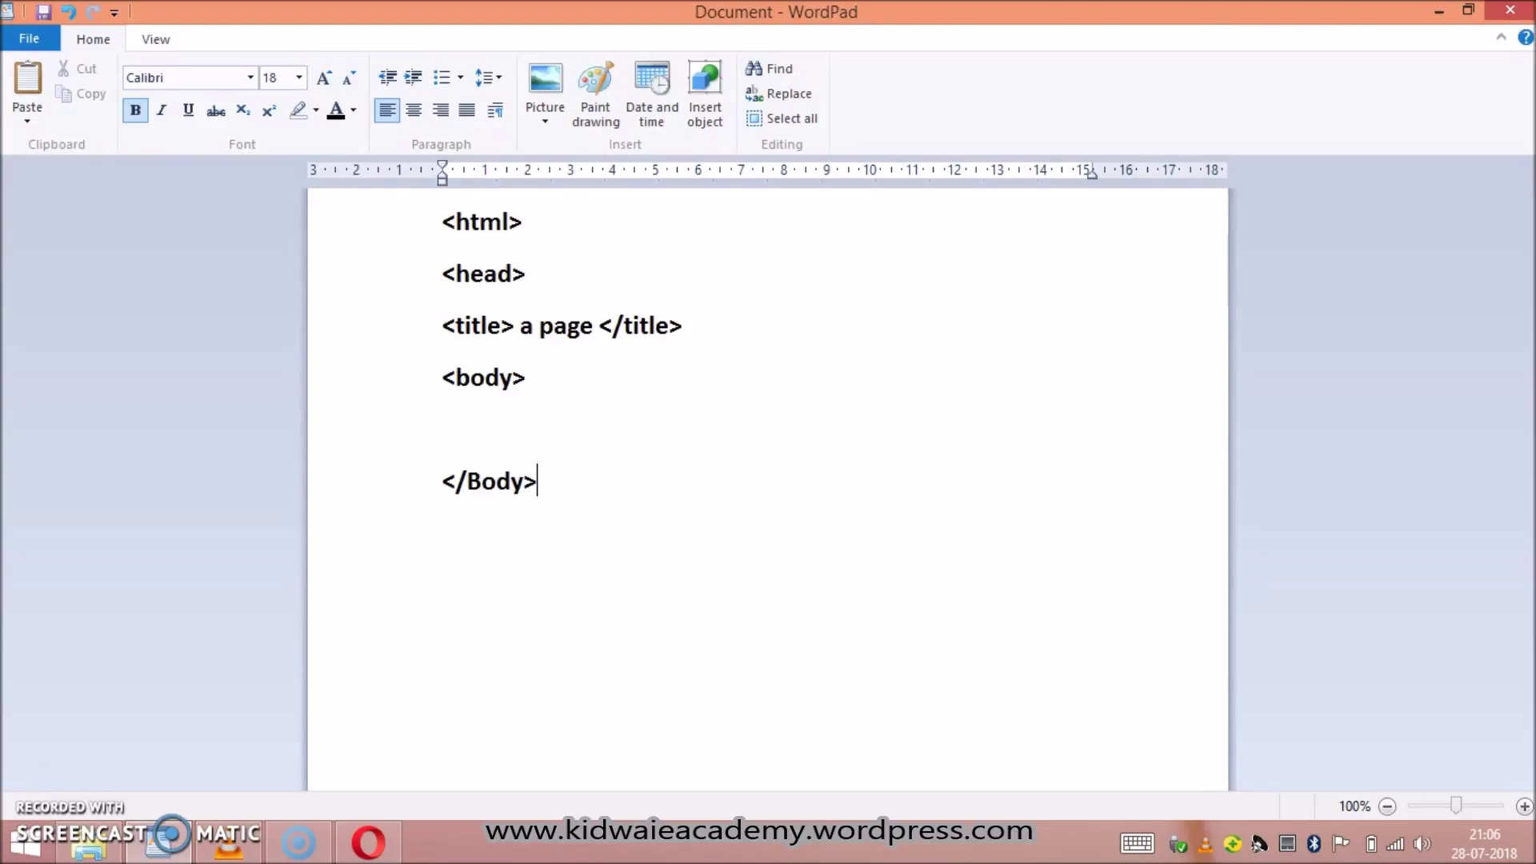
pyautogui.press('Return')
pyautogui.write('</h')
pyautogui.write('tml>')
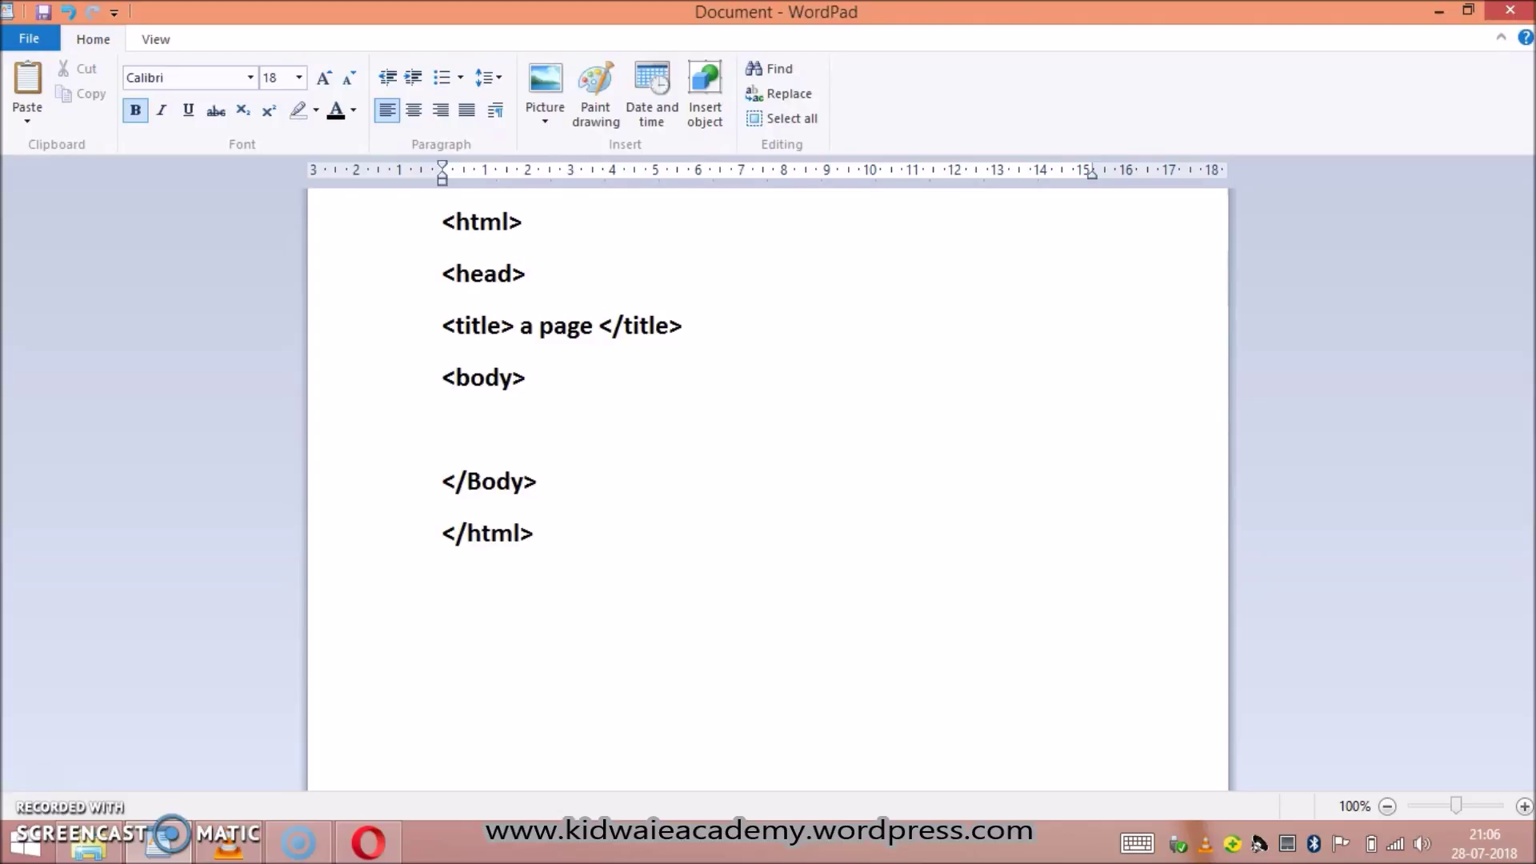
pyautogui.press('Up')
pyautogui.press('Up')
pyautogui.write('A')
pyautogui.press('Left')
pyautogui.press('Right')
pyautogui.press('BackSpace')
pyautogui.write('<')
pyautogui.write('a')
pyautogui.write(' h')
pyautogui.write('ref')
pyautogui.write(' =-')
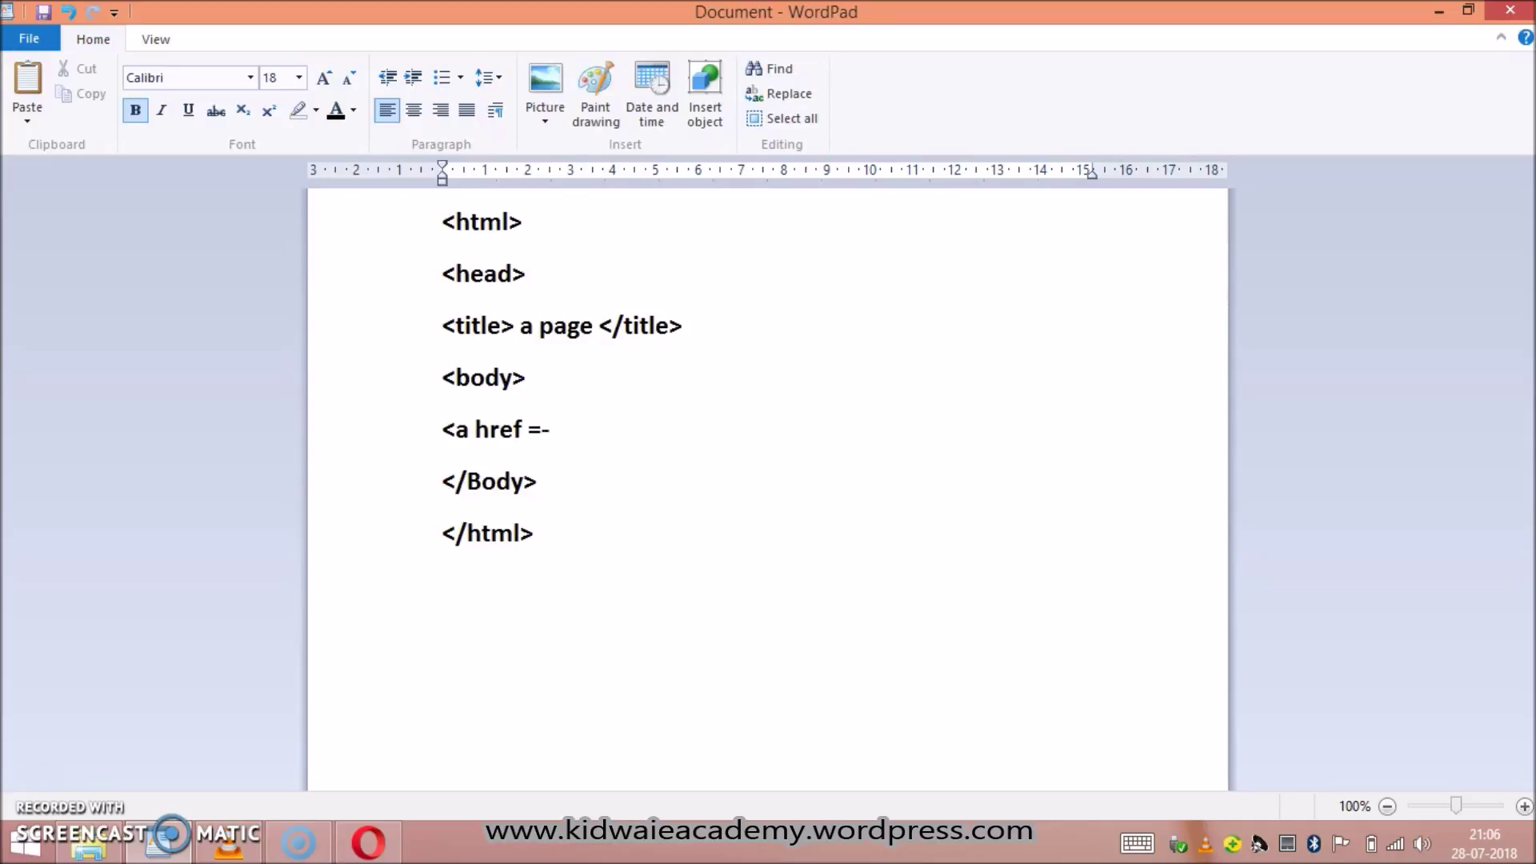
pyautogui.press('BackSpace')
pyautogui.write('"')
pyautogui.write('V')
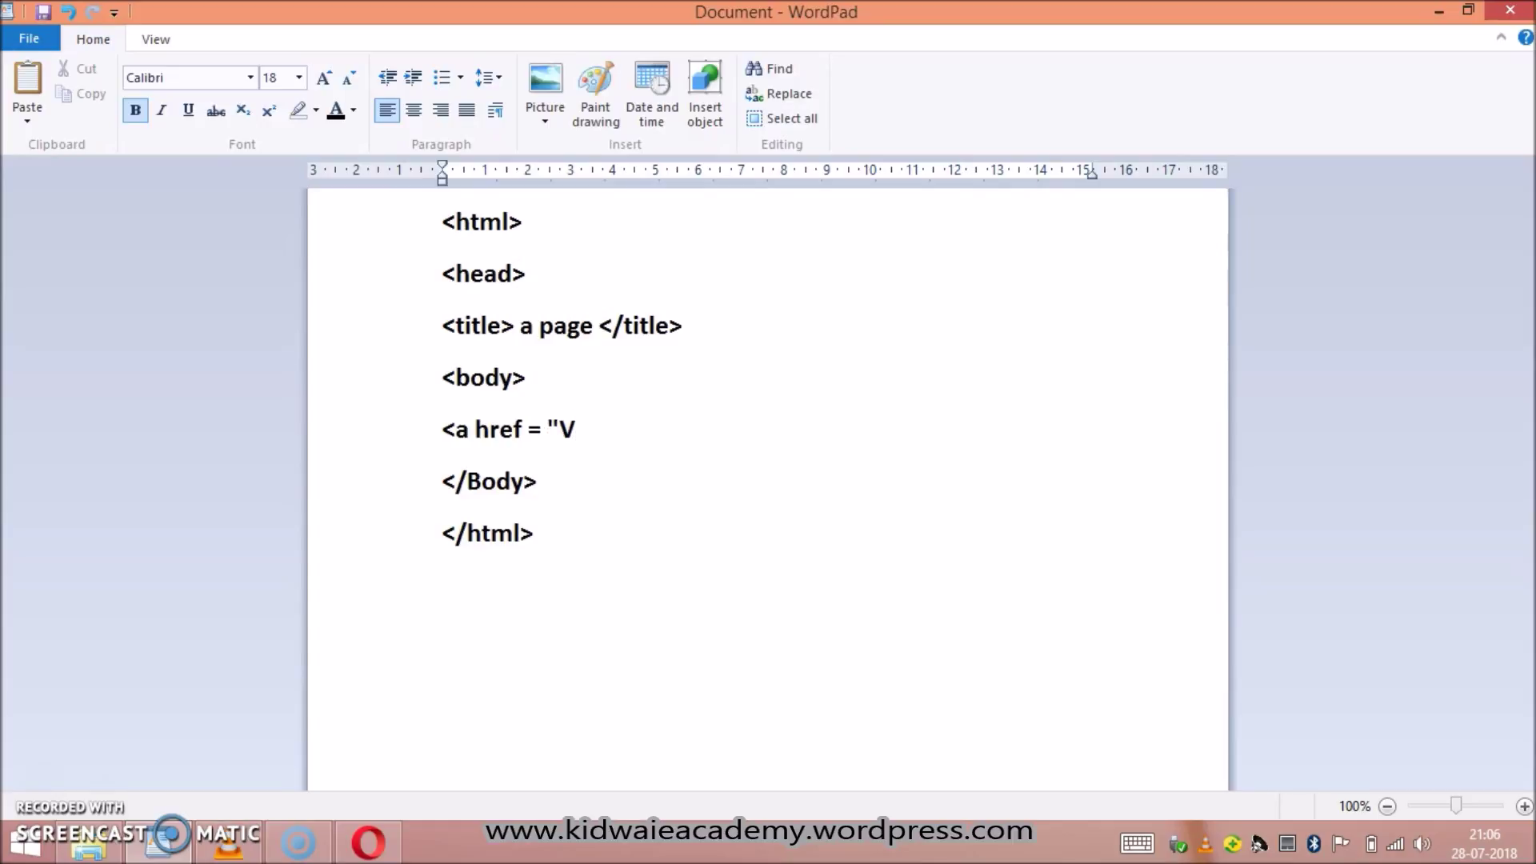
pyautogui.press('BackSpace')
pyautogui.write('https://kidwaieacademy.wordpress.com')
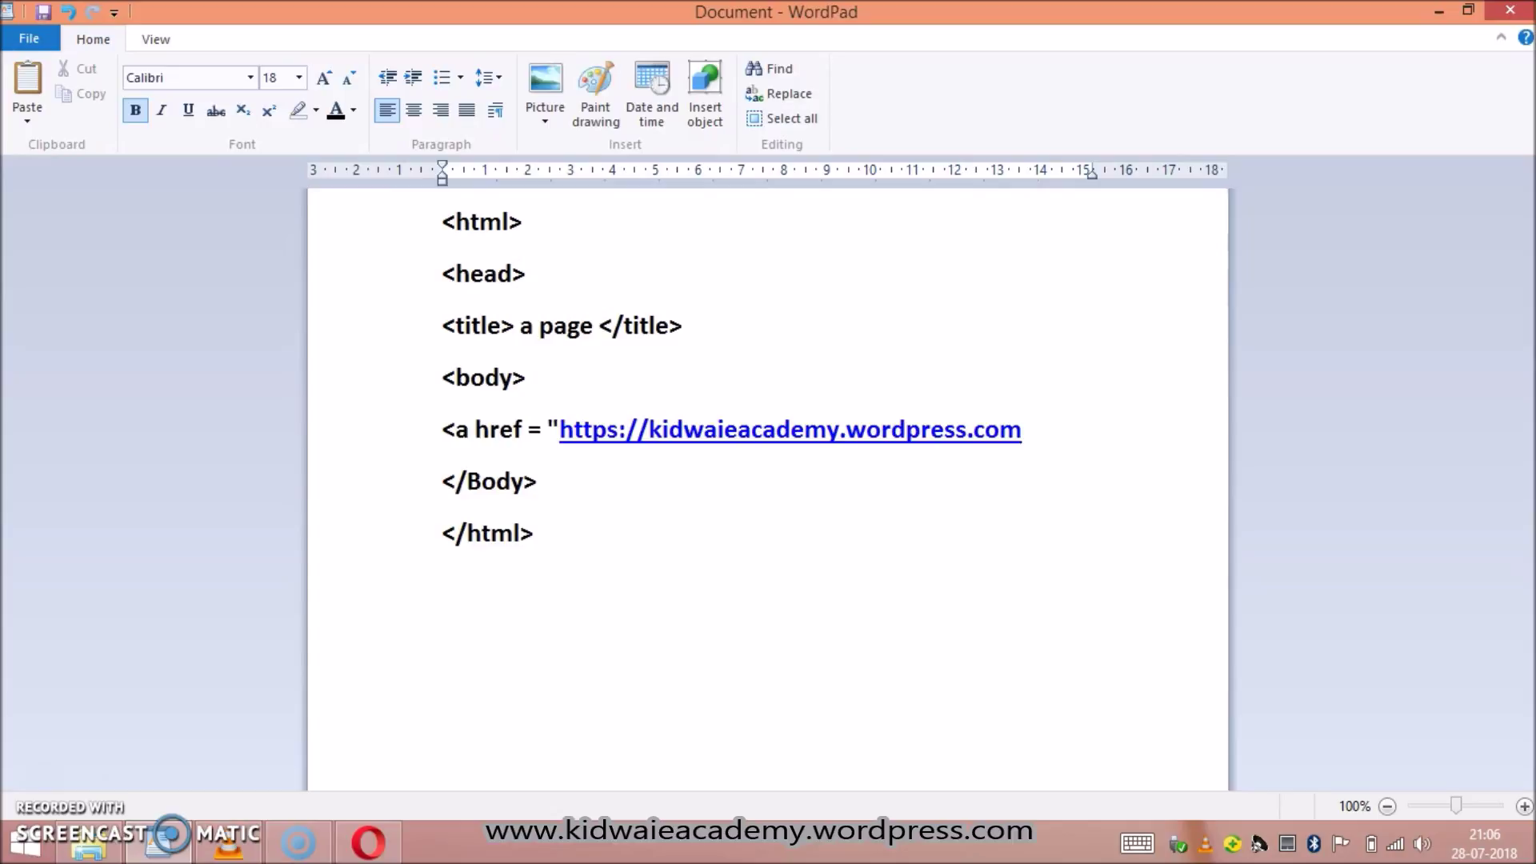
pyautogui.write('"')
pyautogui.write('>')
pyautogui.write(' free')
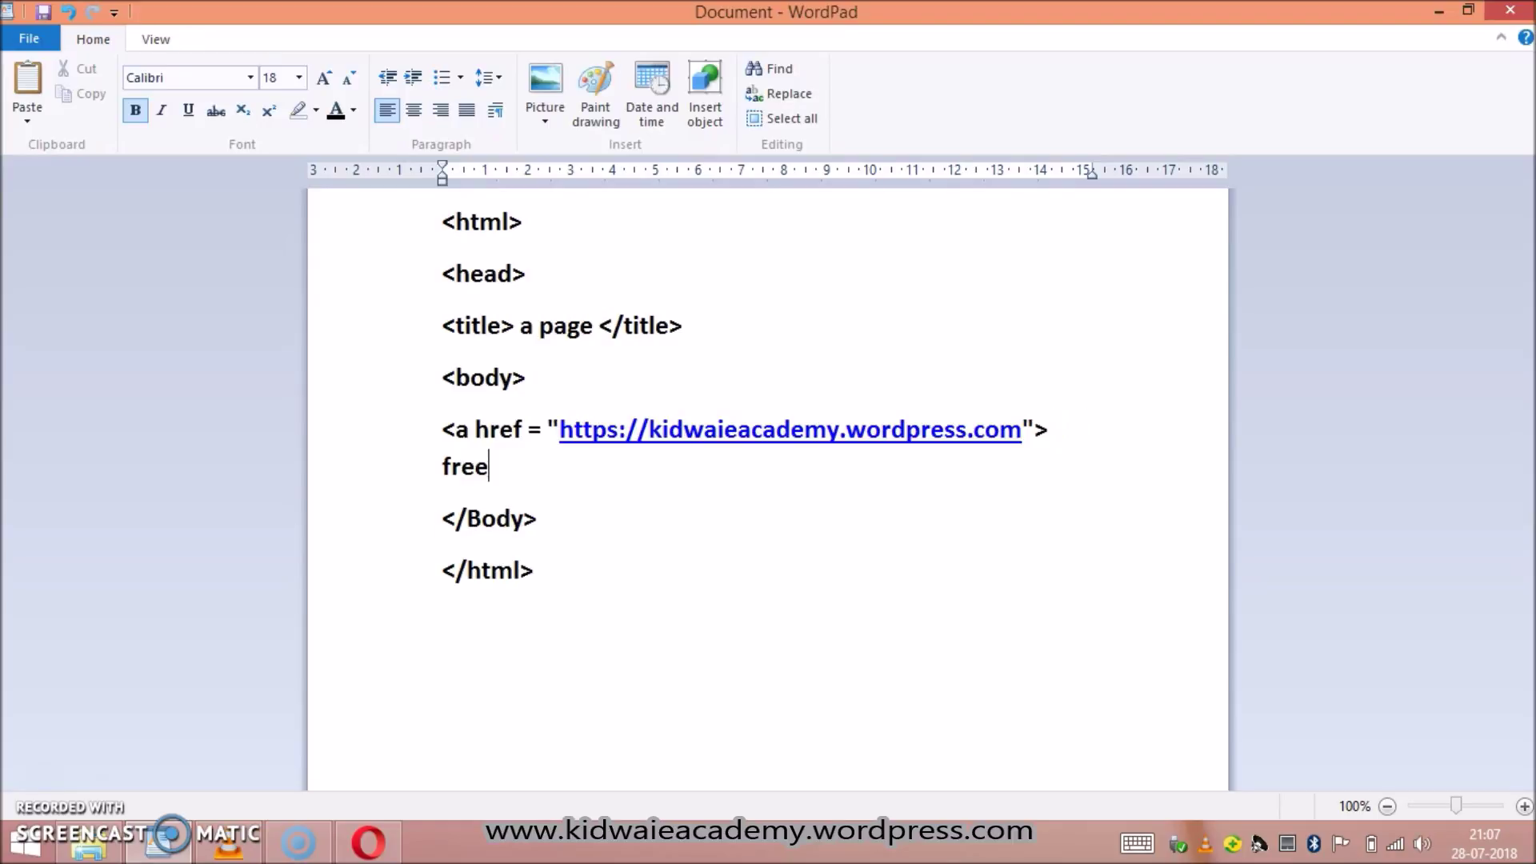
pyautogui.write(' aca')
pyautogui.write('demy')
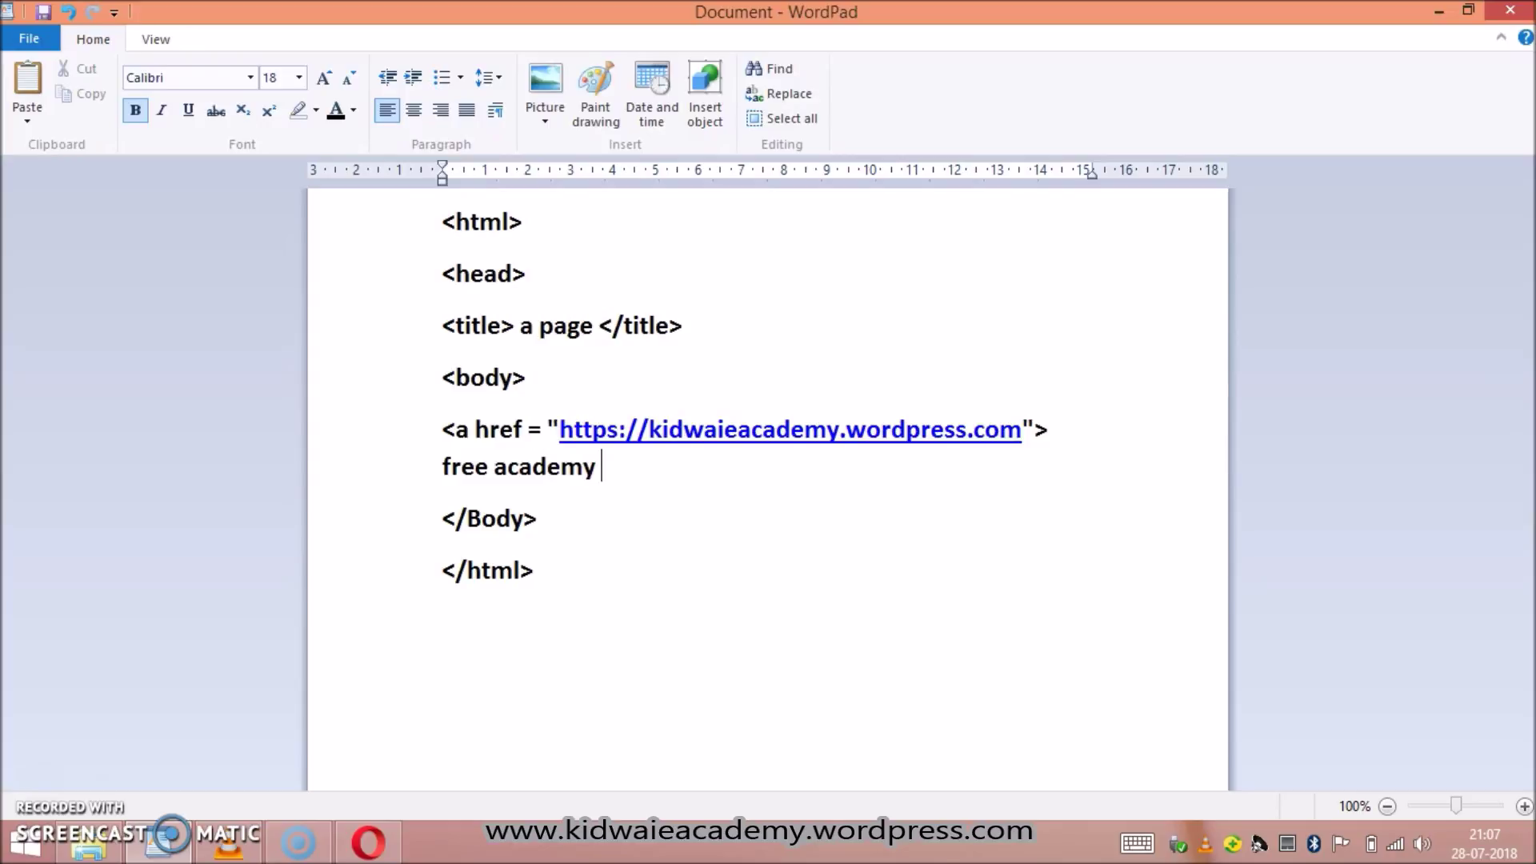
pyautogui.write(' /')
pyautogui.write('a')
pyautogui.press('Left')
pyautogui.press('Left')
pyautogui.write('<')
pyautogui.press('Right')
pyautogui.press('Right')
pyautogui.write('>')
pyautogui.press('Right')
pyautogui.press('Right')
pyautogui.press('Right')
# Add target="_blank" to the free academy anchor tag, correcting the mistyped value
pyautogui.press('Right')
pyautogui.press('Right')
pyautogui.write('targe')
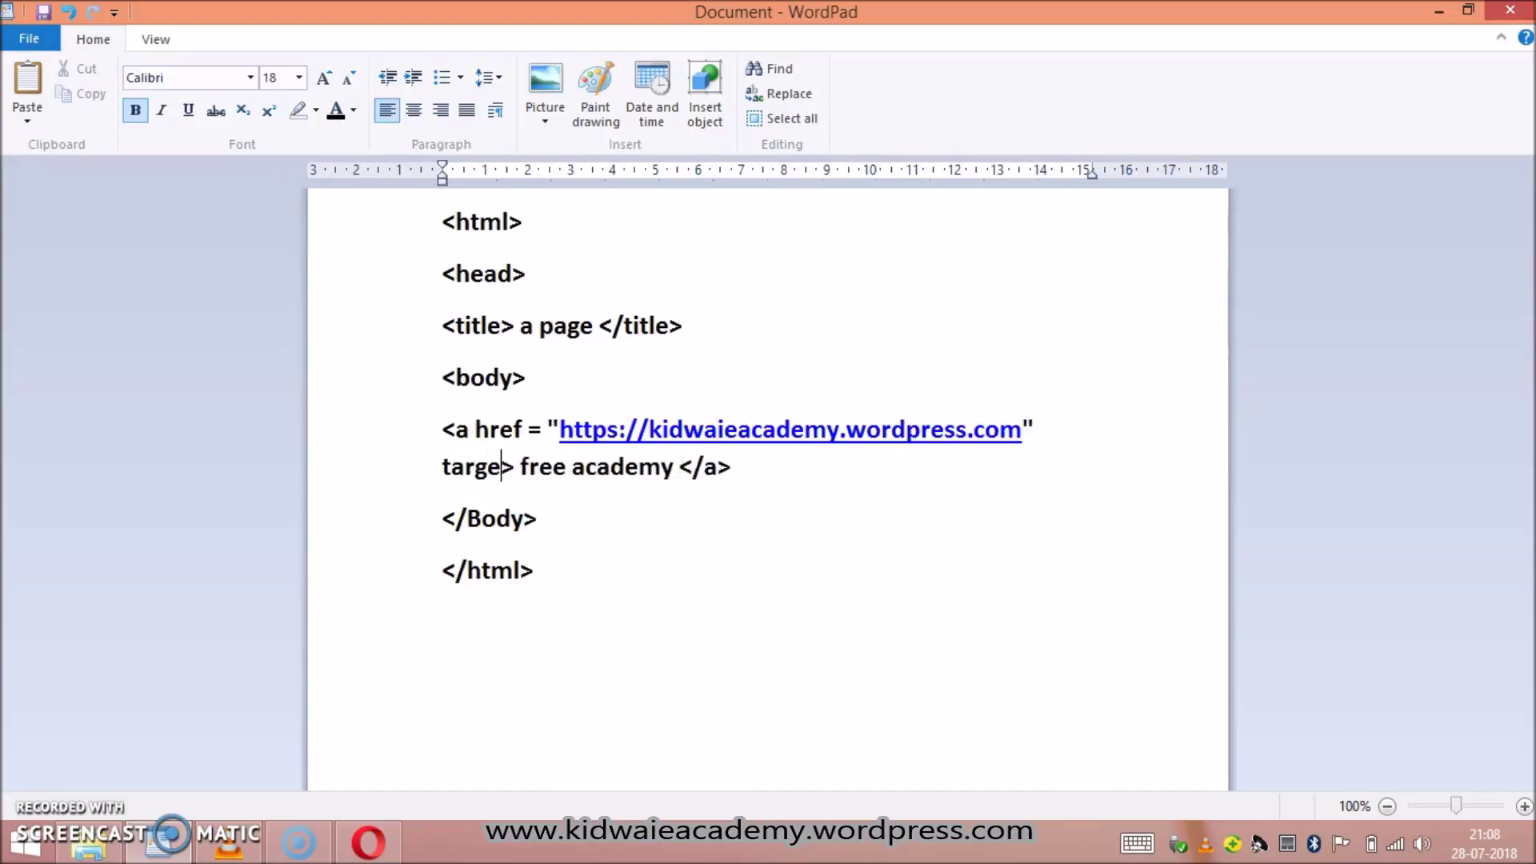
pyautogui.write('t')
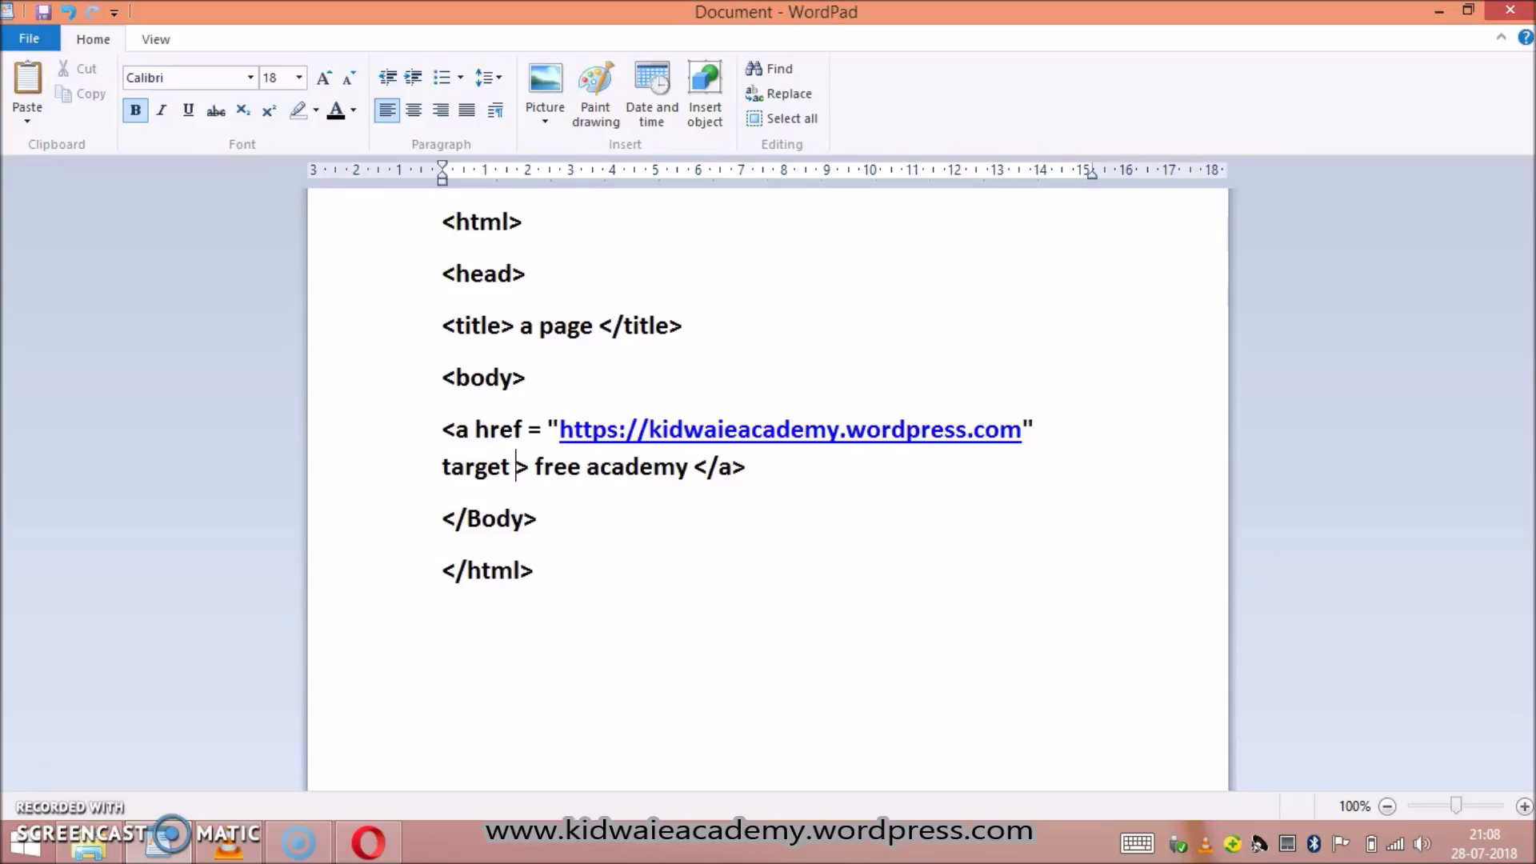
pyautogui.write('= "')
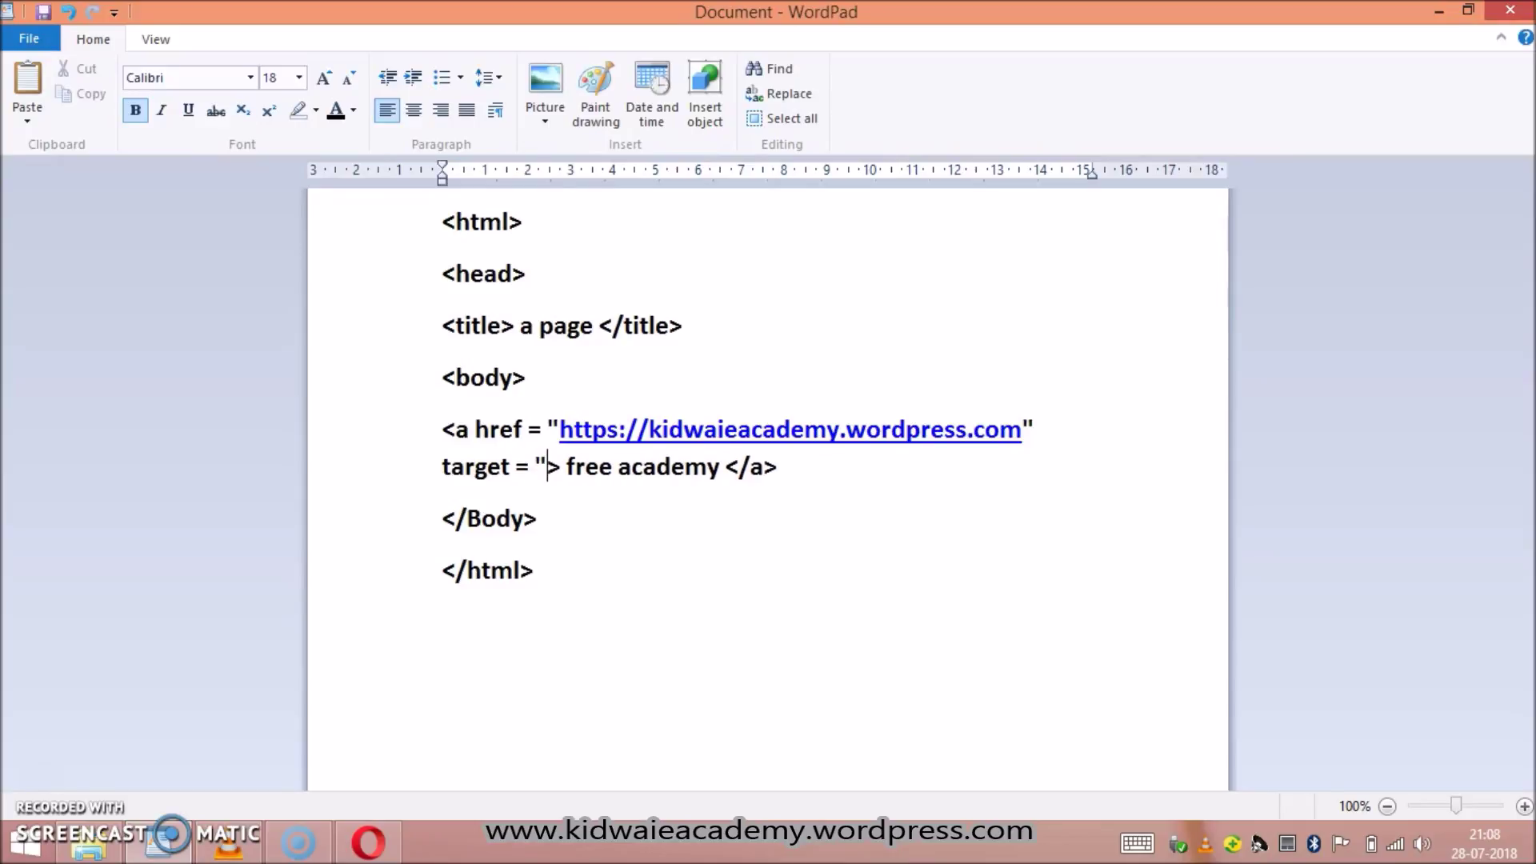
pyautogui.write('_')
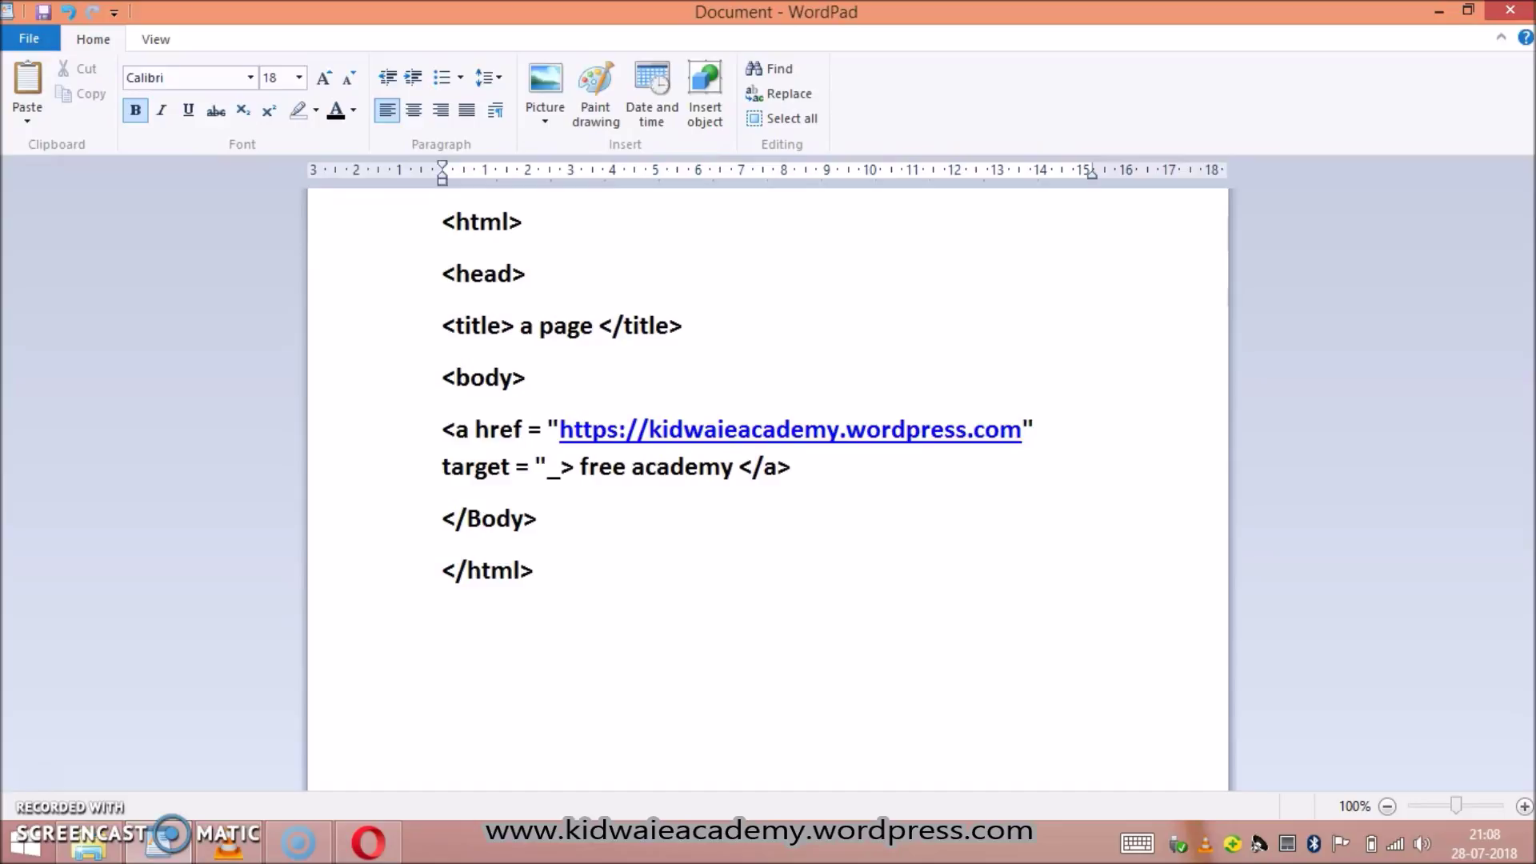
pyautogui.write('bal')
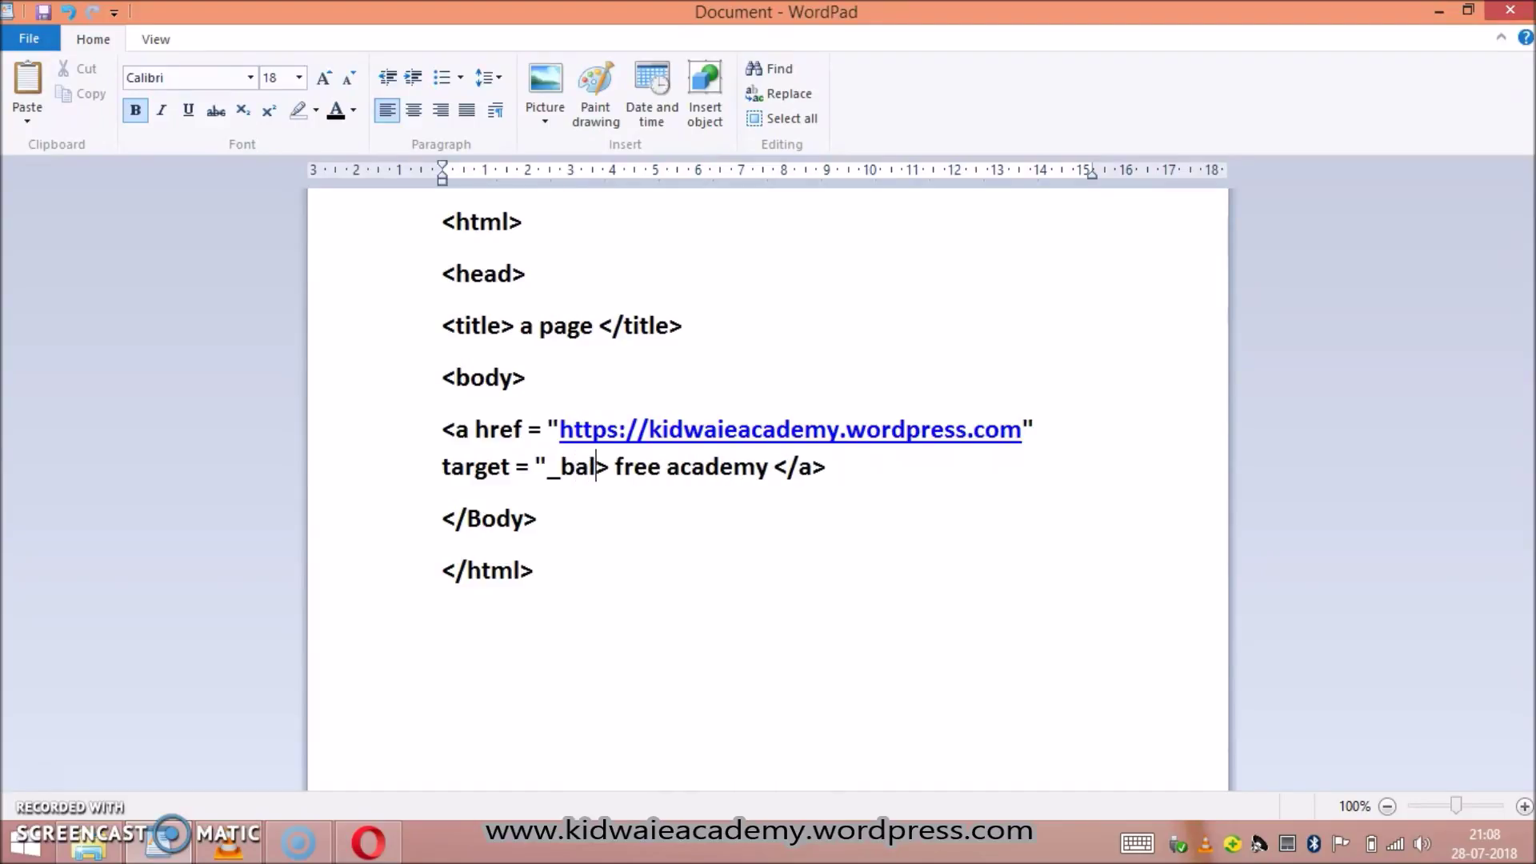
pyautogui.press('BackSpace')
pyautogui.press('BackSpace')
pyautogui.write('b')
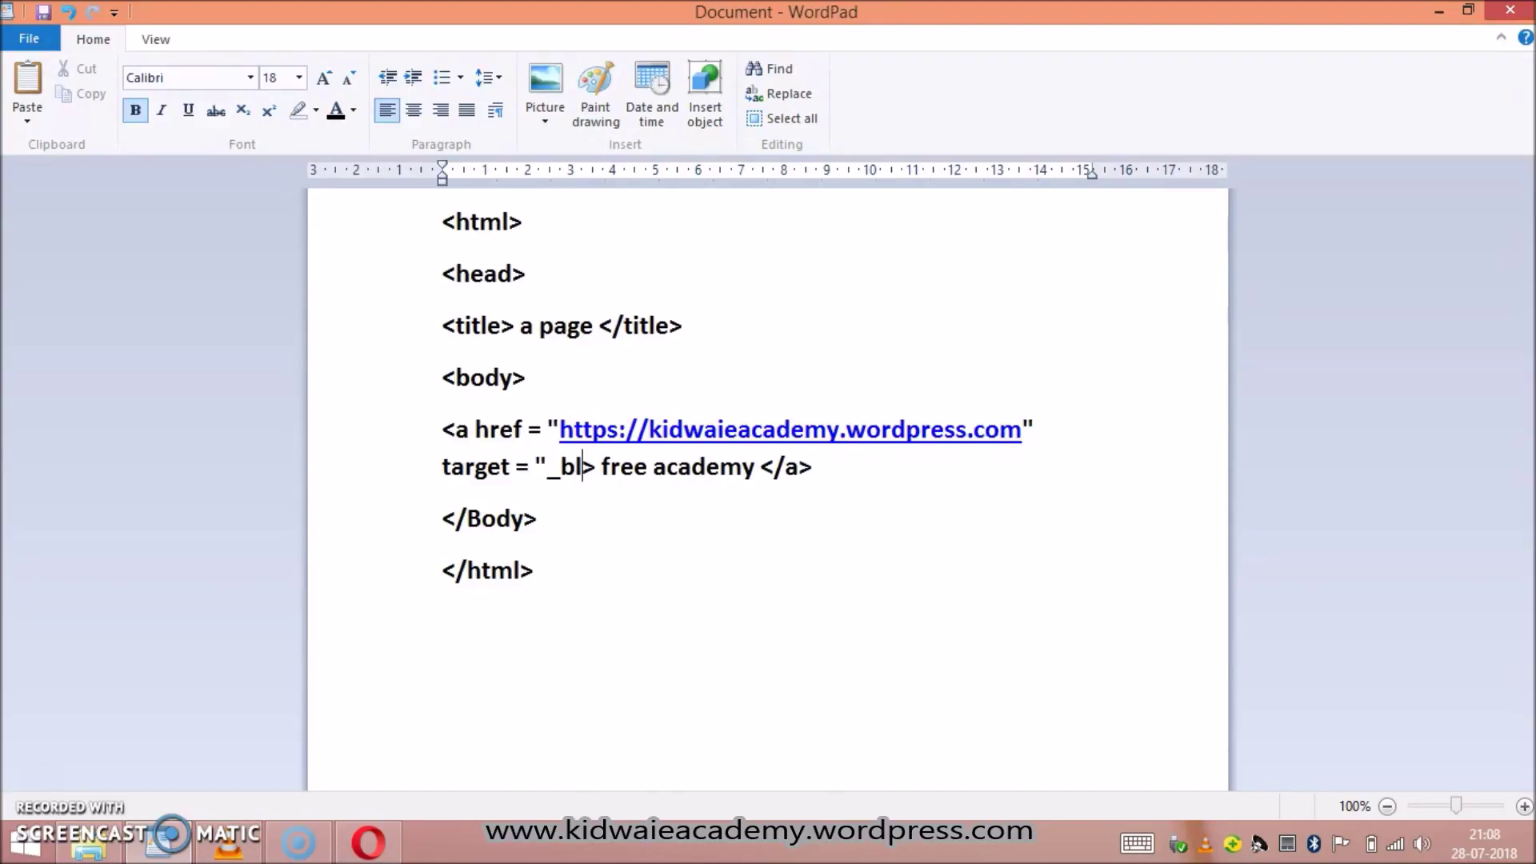
pyautogui.write('lank')
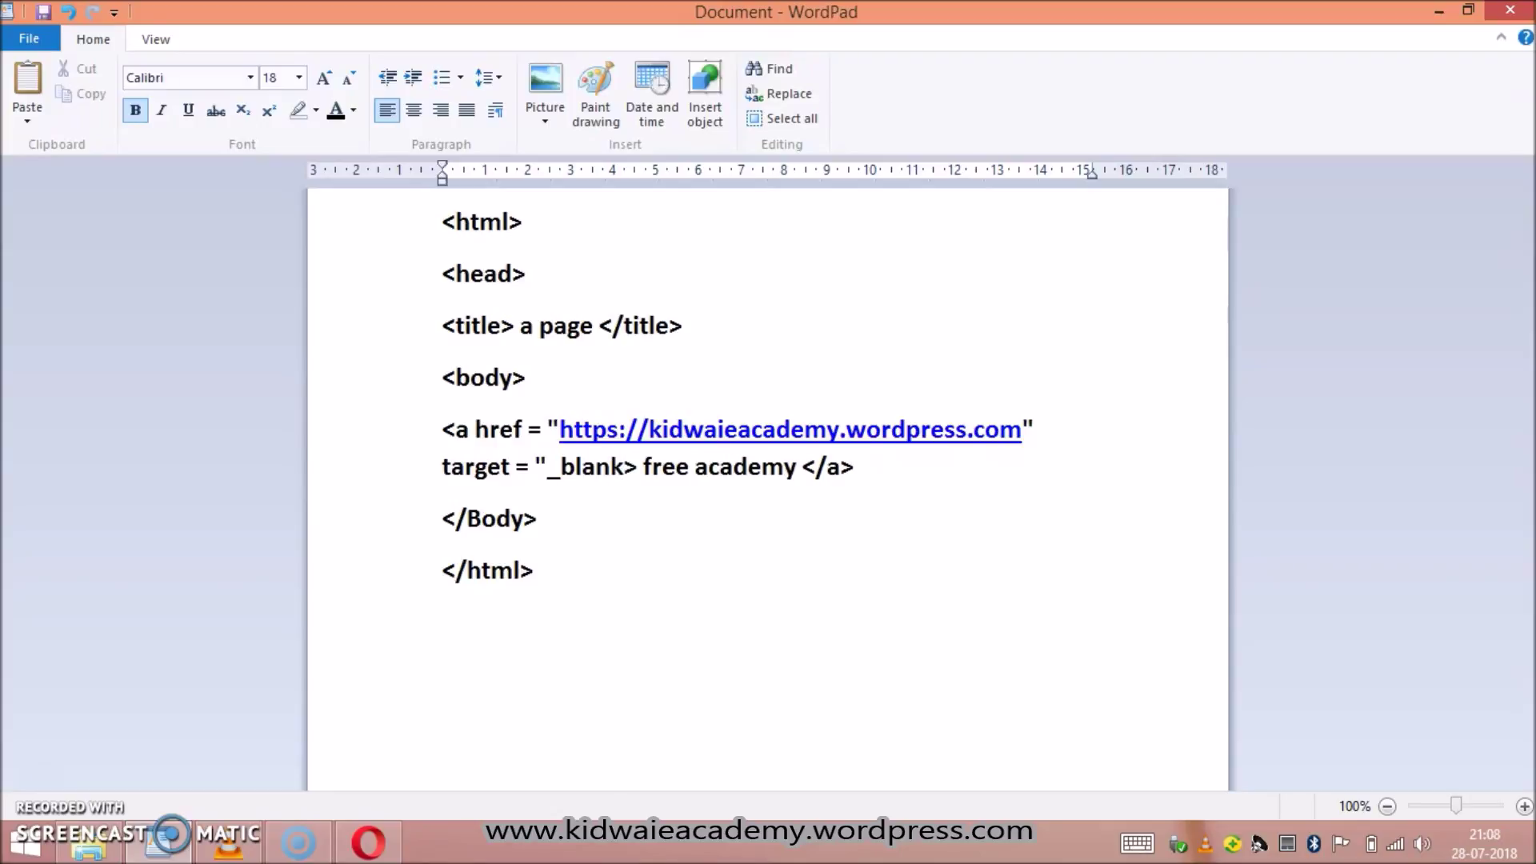
pyautogui.write('"')
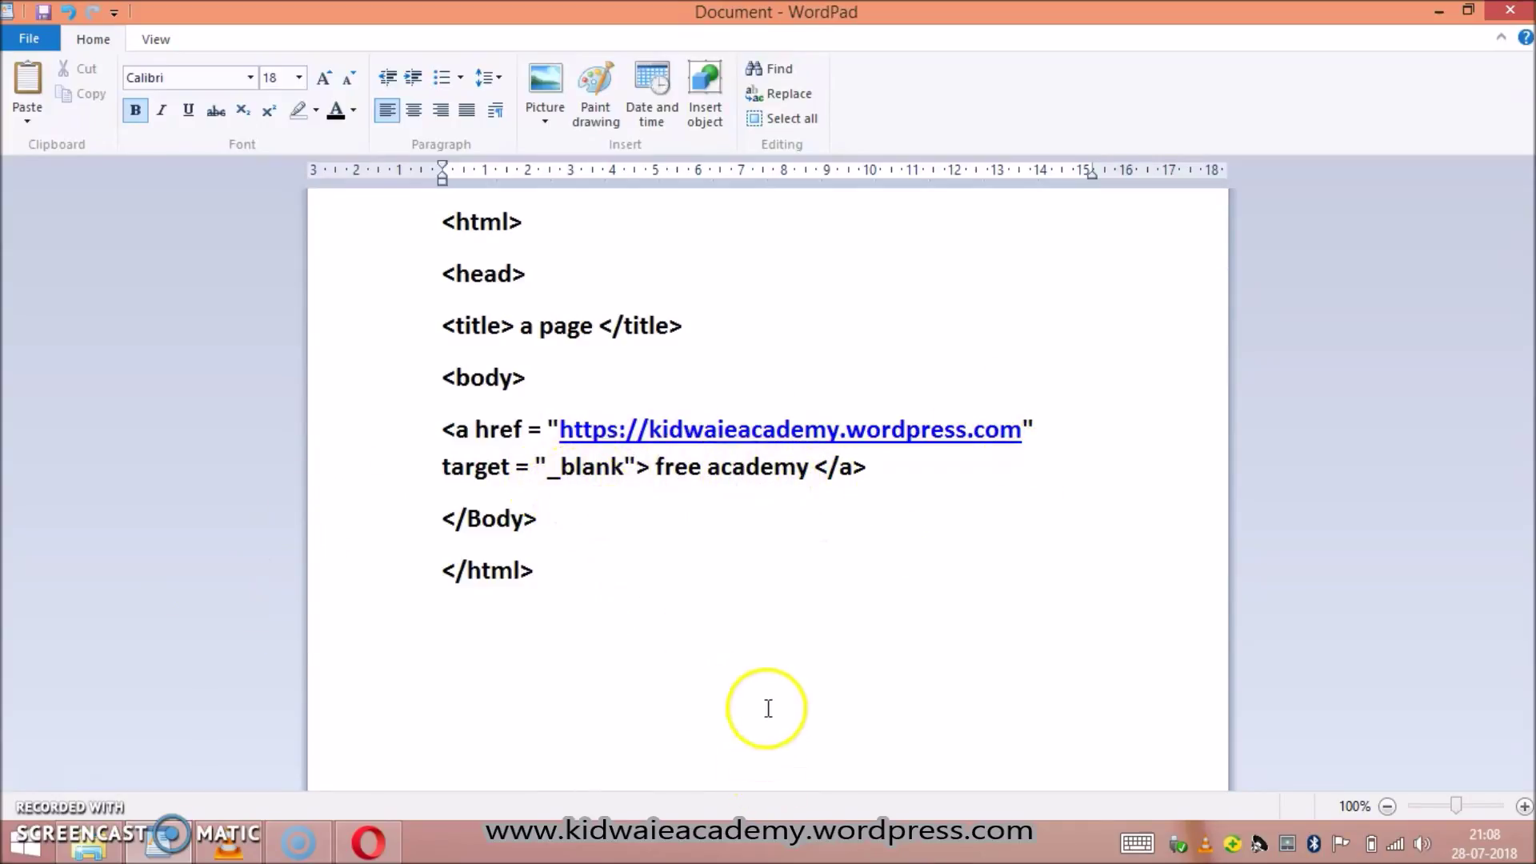
# Paste a copy of the two-line free academy link on a new line below it
pyautogui.moveTo(867, 469); pyautogui.dragTo(442, 427)
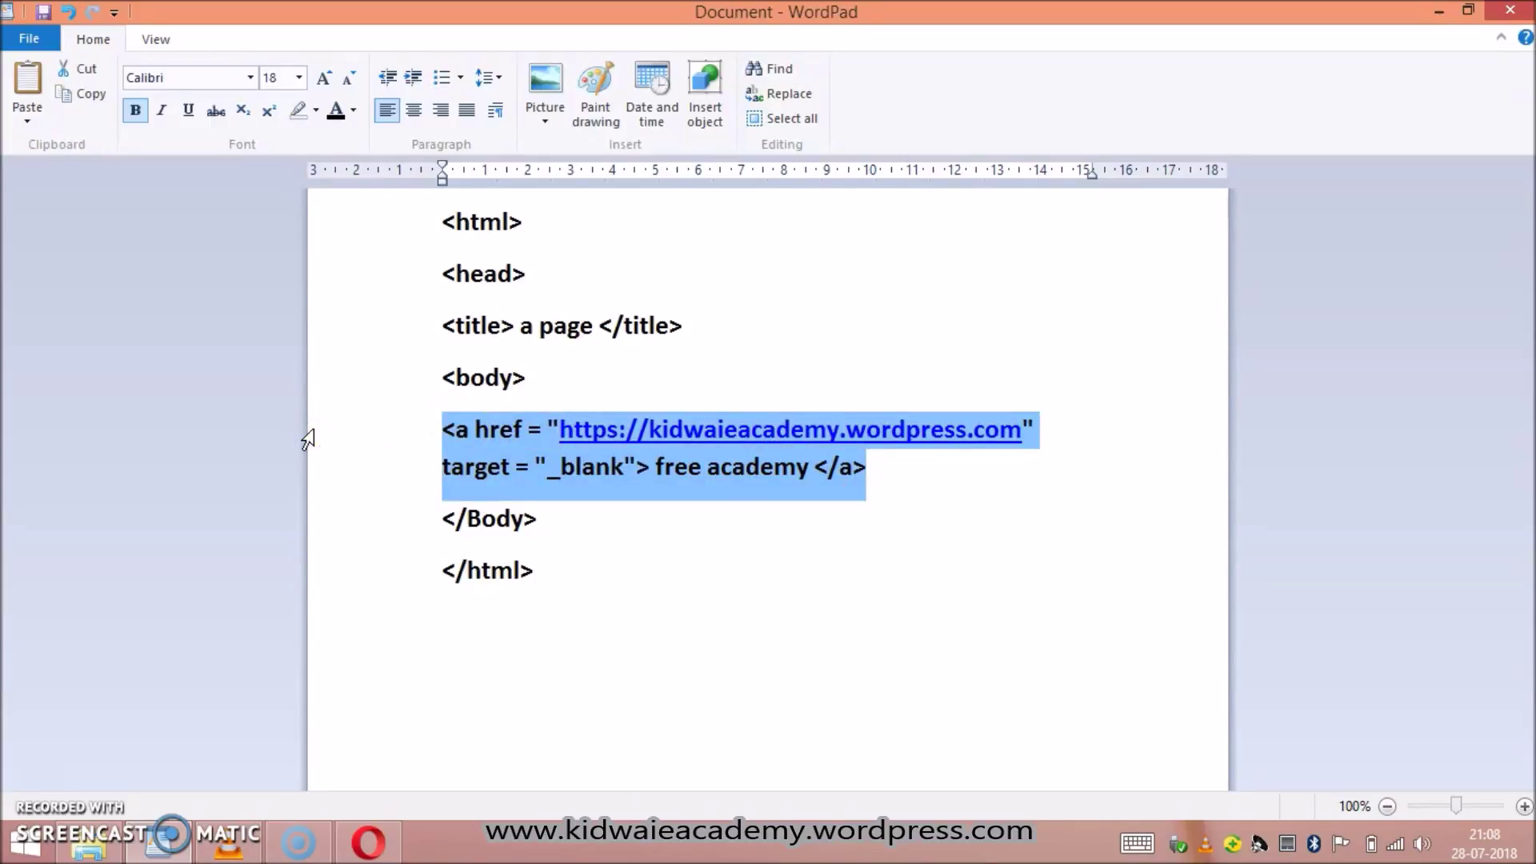
pyautogui.click(1015, 501)
pyautogui.press('Return')
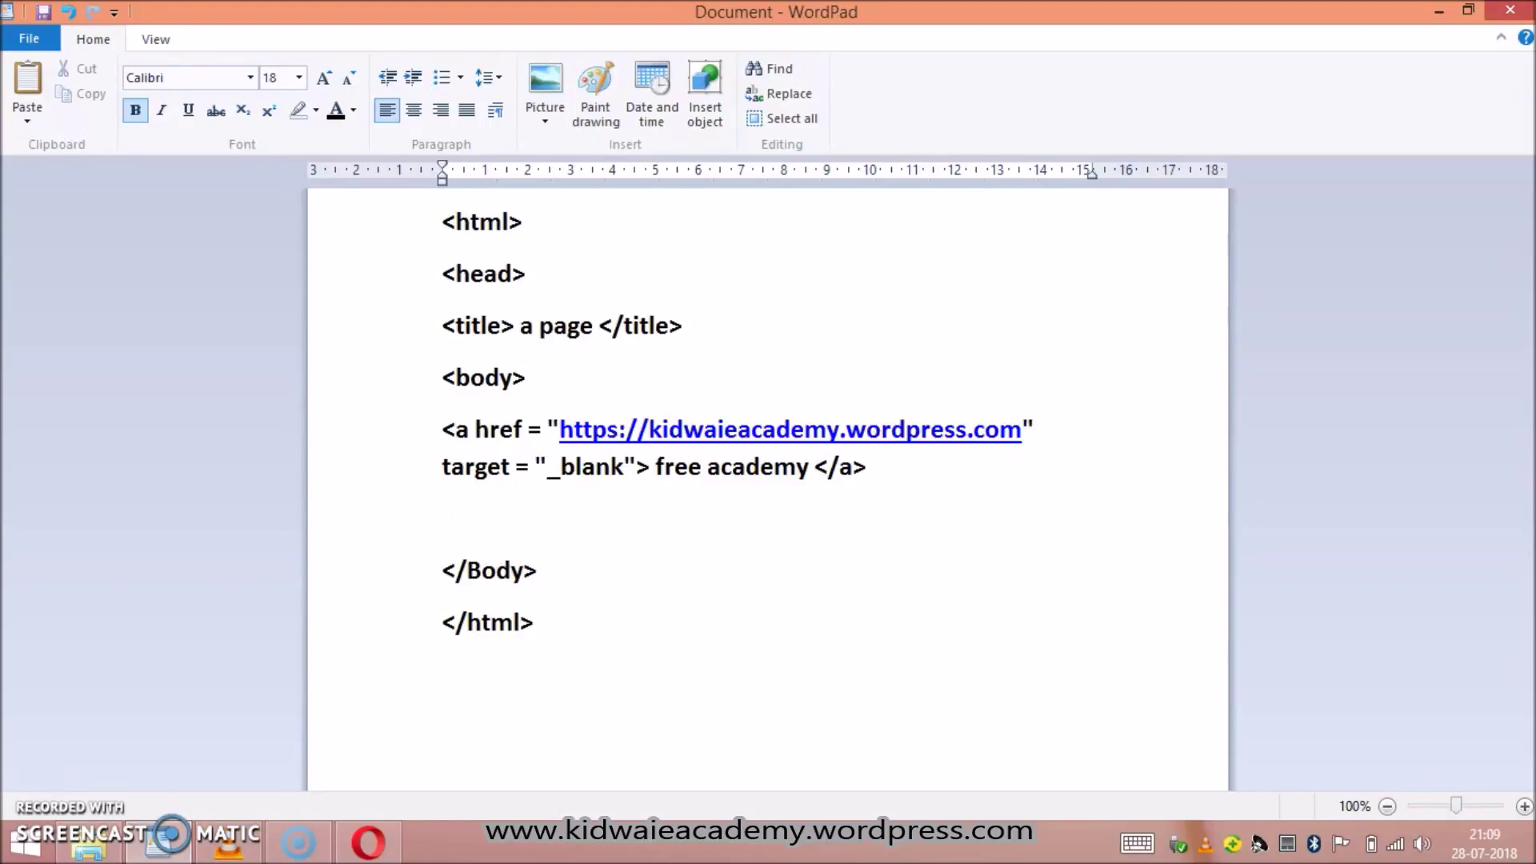
pyautogui.write('<a href = "https://kidwaieacademy.wordpress.com" target = "_blank"> free academy </a>')
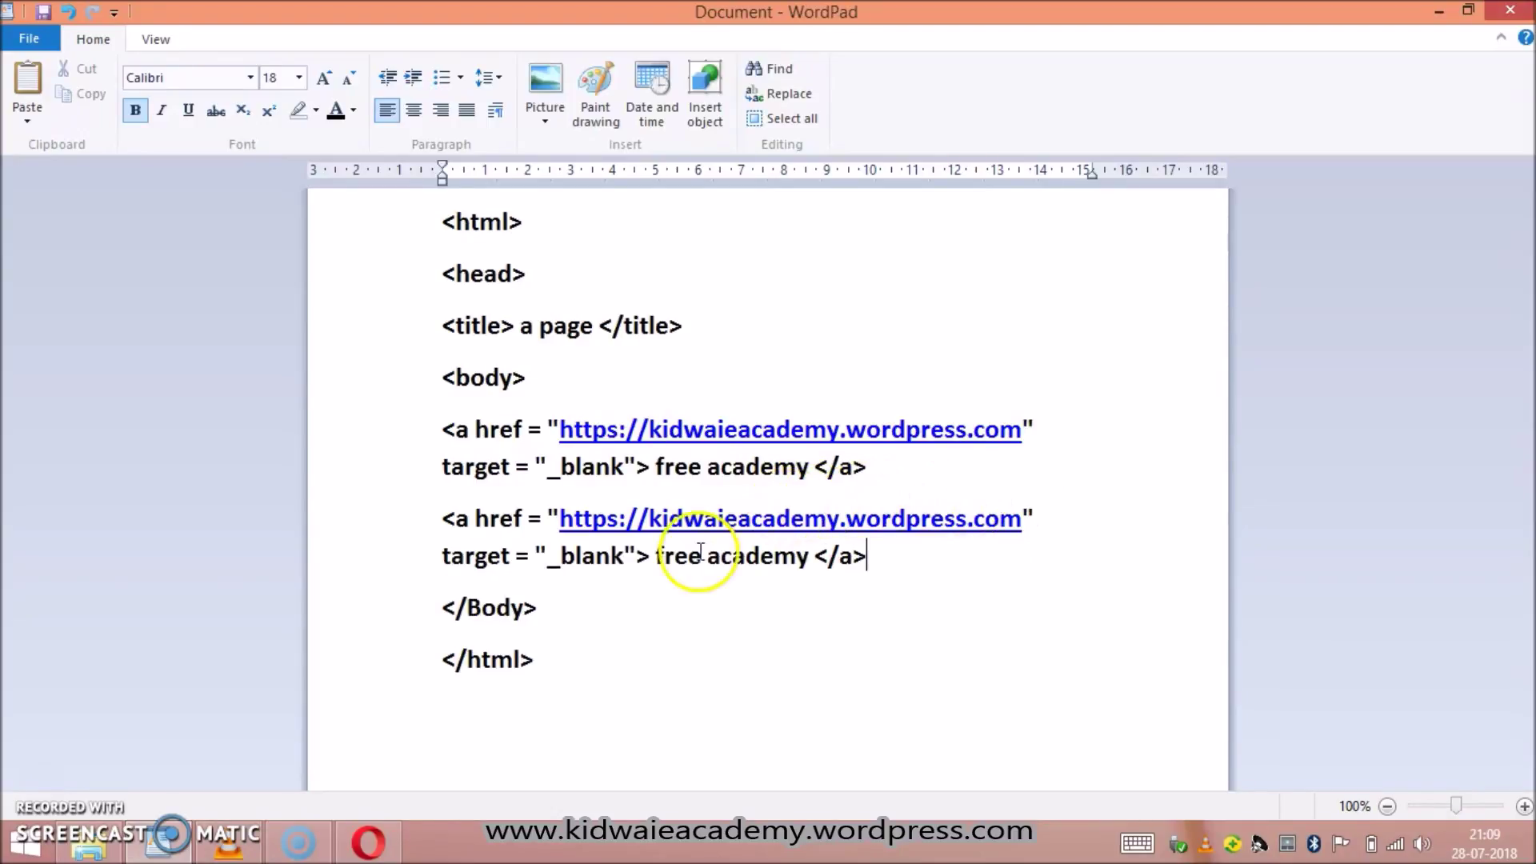
# Strip target="_blank" from the copied link and start saving with Ctrl+S
pyautogui.click(633, 554)
pyautogui.press('BackSpace')
pyautogui.press('BackSpace')
pyautogui.press('BackSpace')
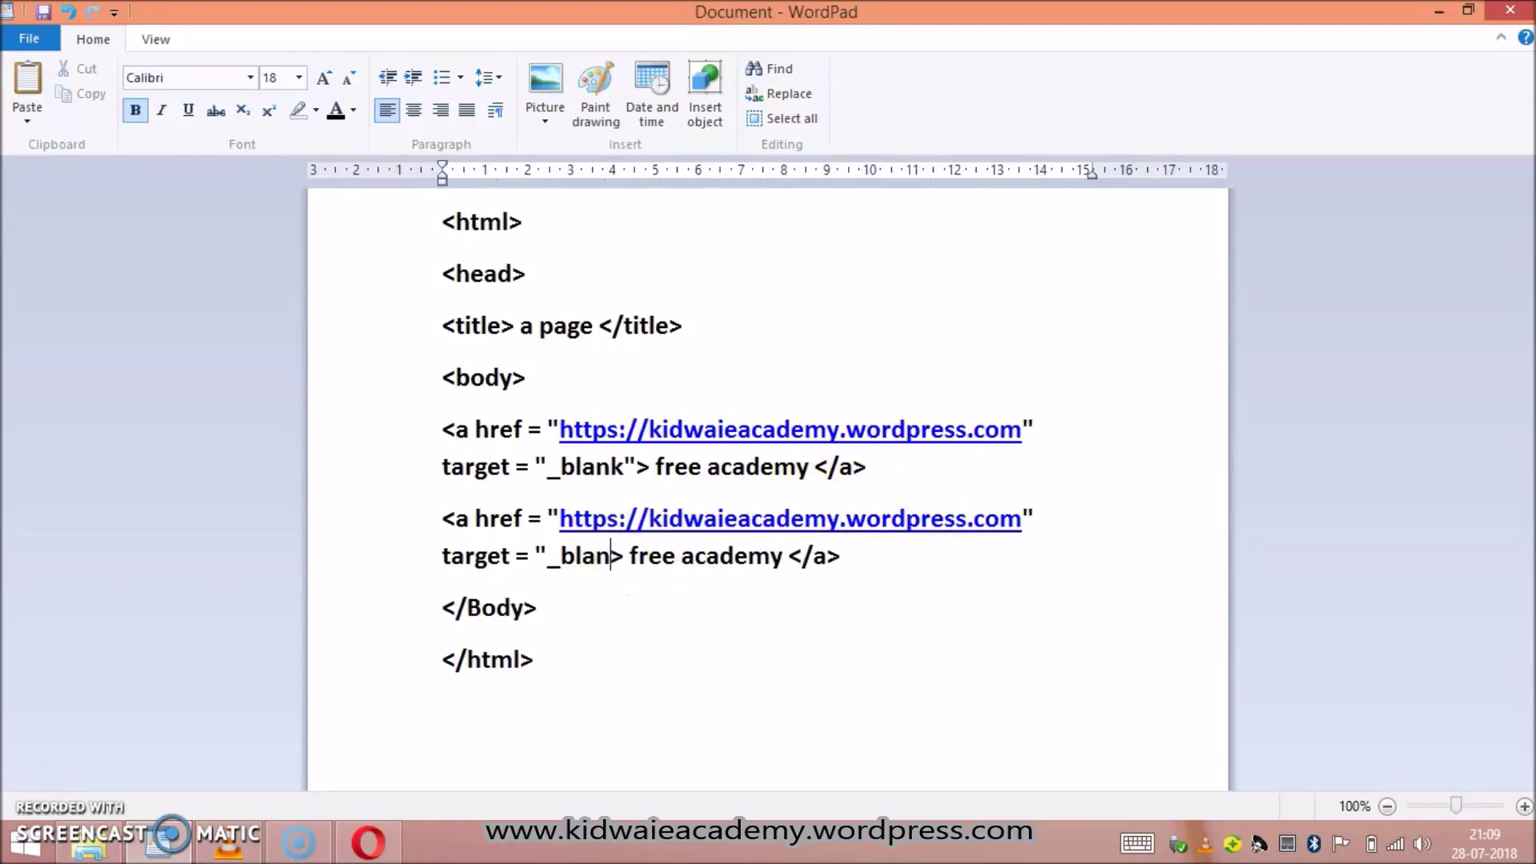
pyautogui.press('BackSpace')
pyautogui.press('BackSpace')
pyautogui.press('BackSpace')
pyautogui.press('BackSpace')
pyautogui.press('BackSpace')
pyautogui.press('BackSpace')
pyautogui.press('BackSpace')
pyautogui.press('BackSpace')
pyautogui.press('BackSpace')
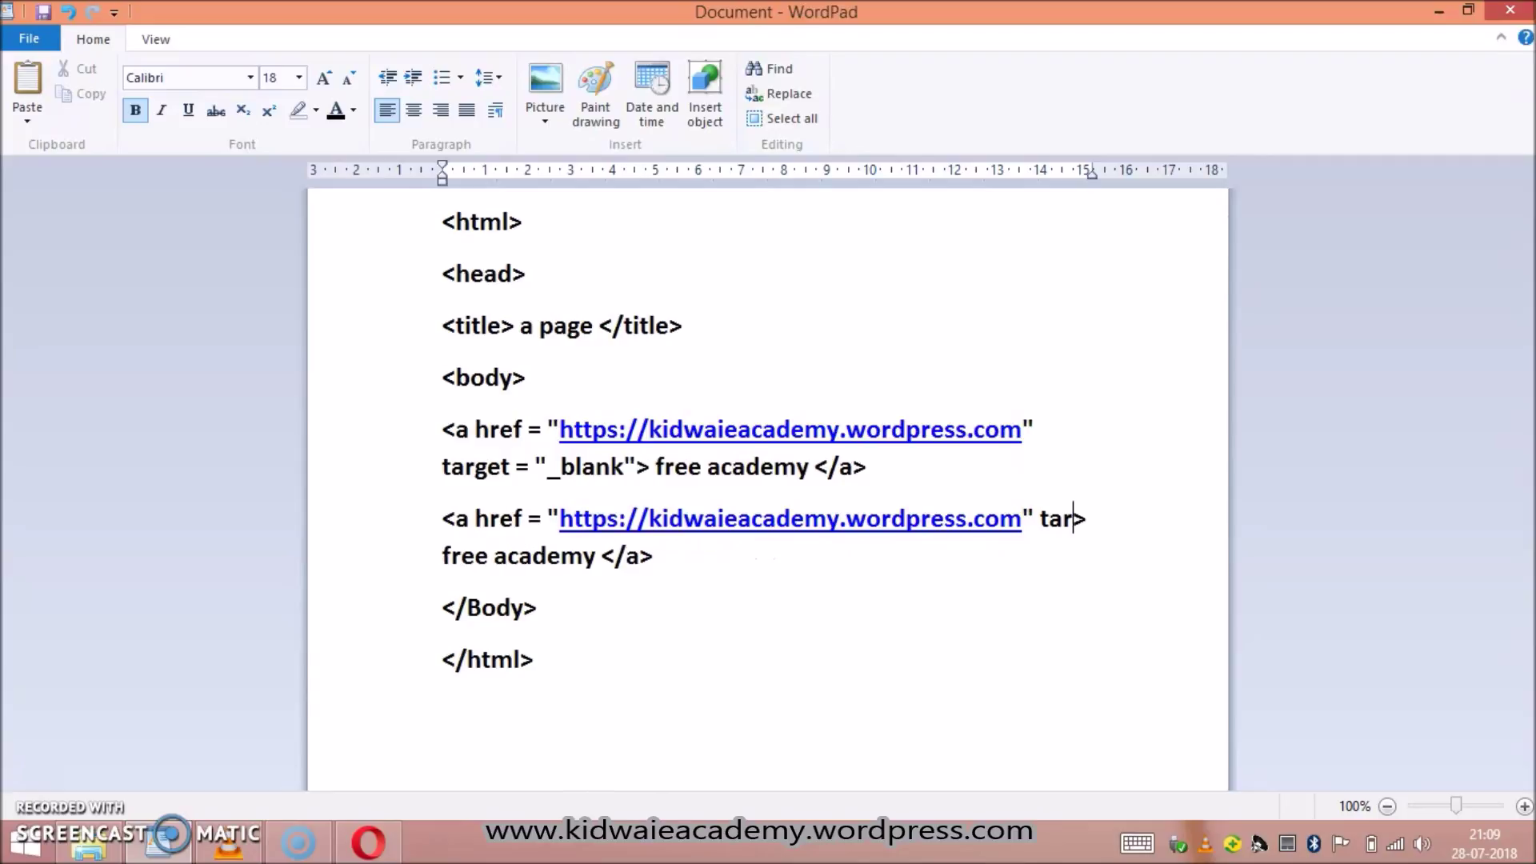
pyautogui.press('BackSpace')
pyautogui.press('BackSpace')
pyautogui.press('BackSpace')
pyautogui.hotkey('ctrl', 's')
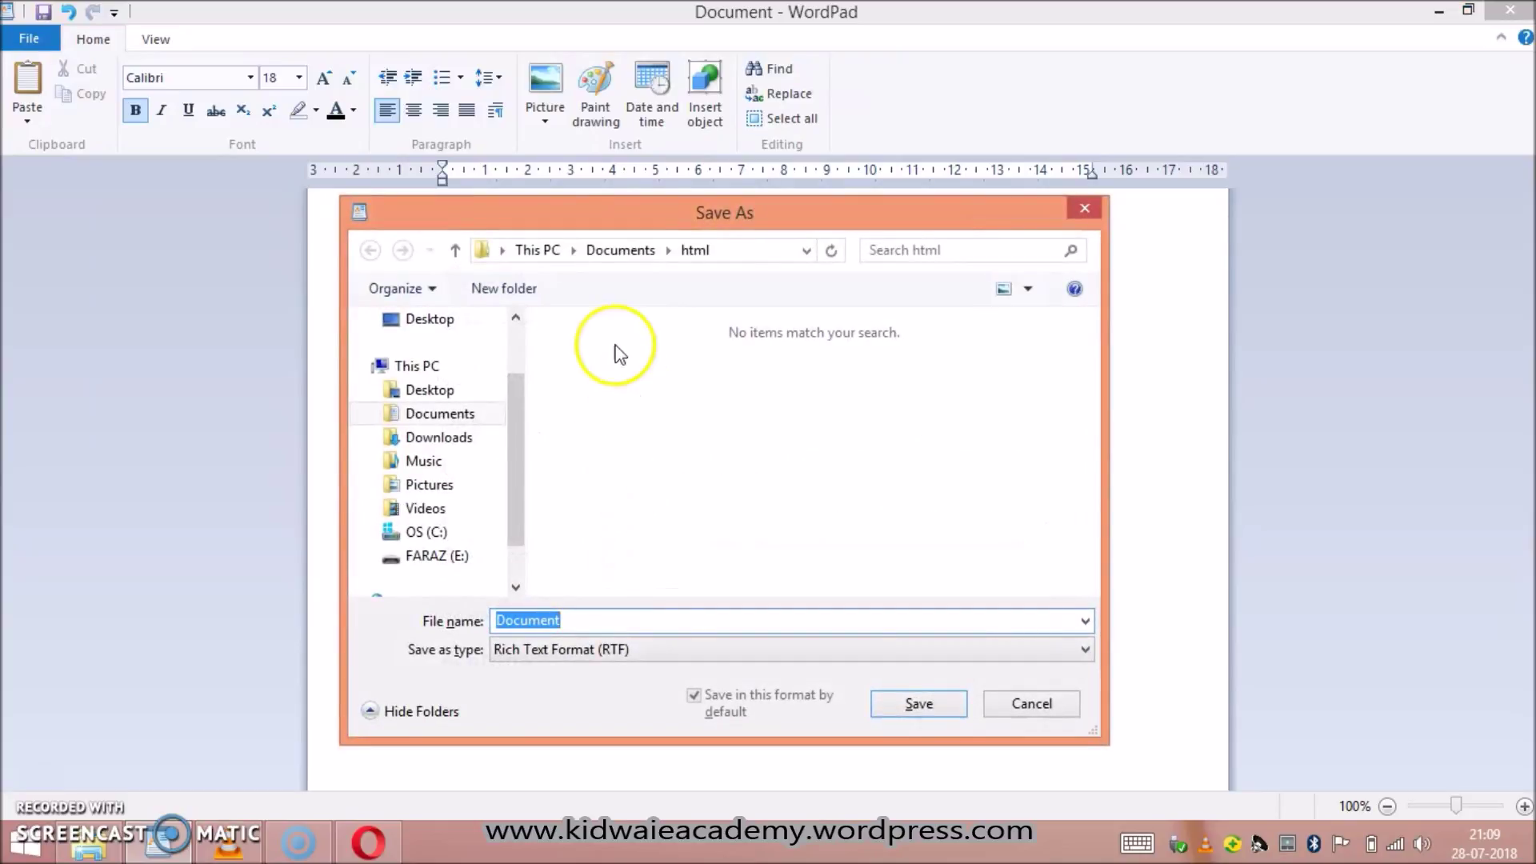
# Save the page as plain text 1.html in Documents, accepting the Text-Only warning
pyautogui.click(619, 250)
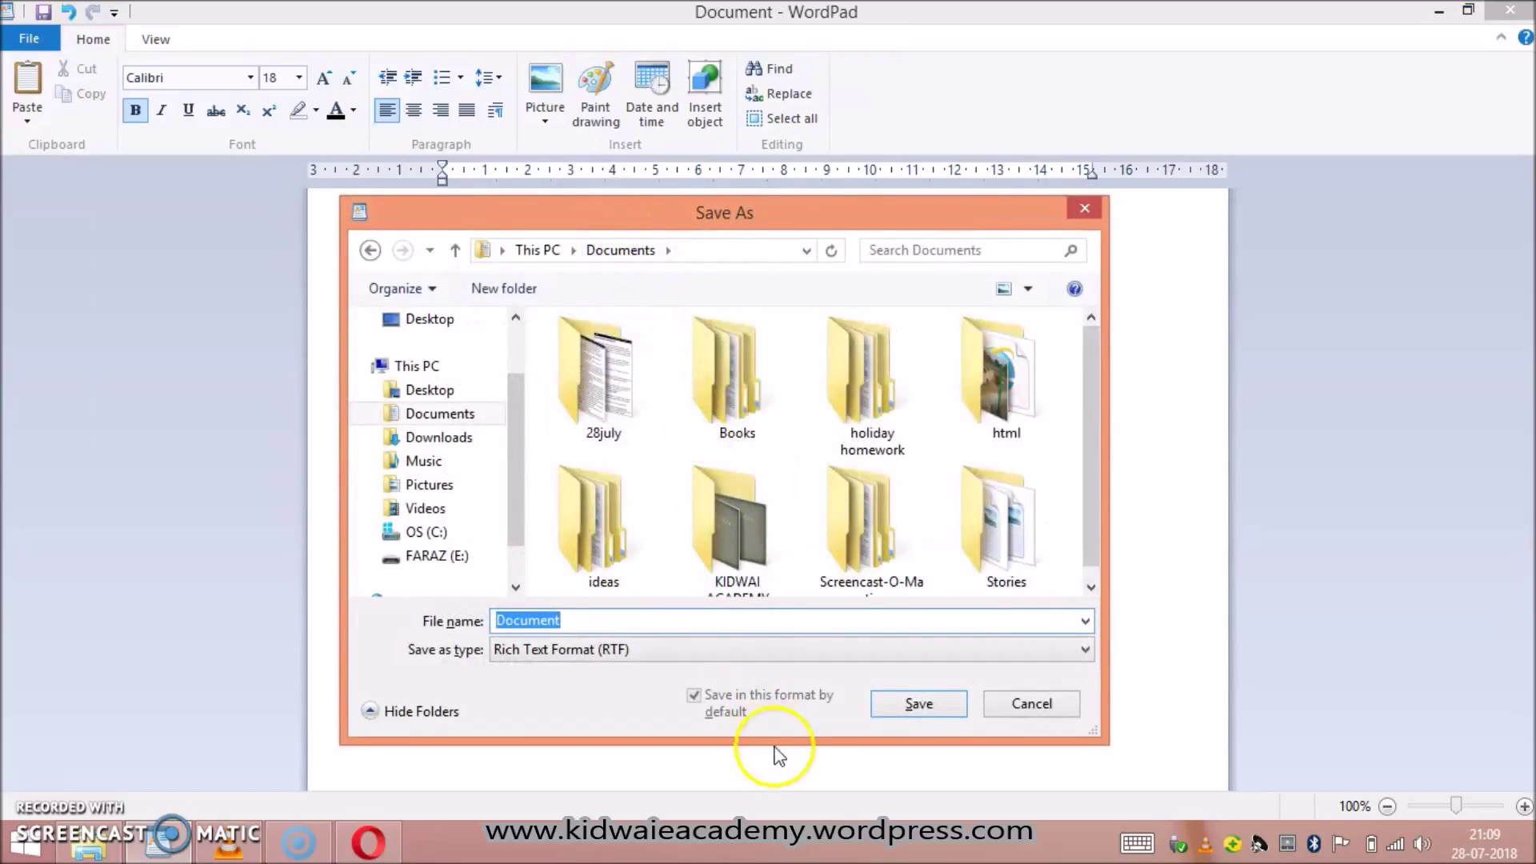
pyautogui.write('1.ht')
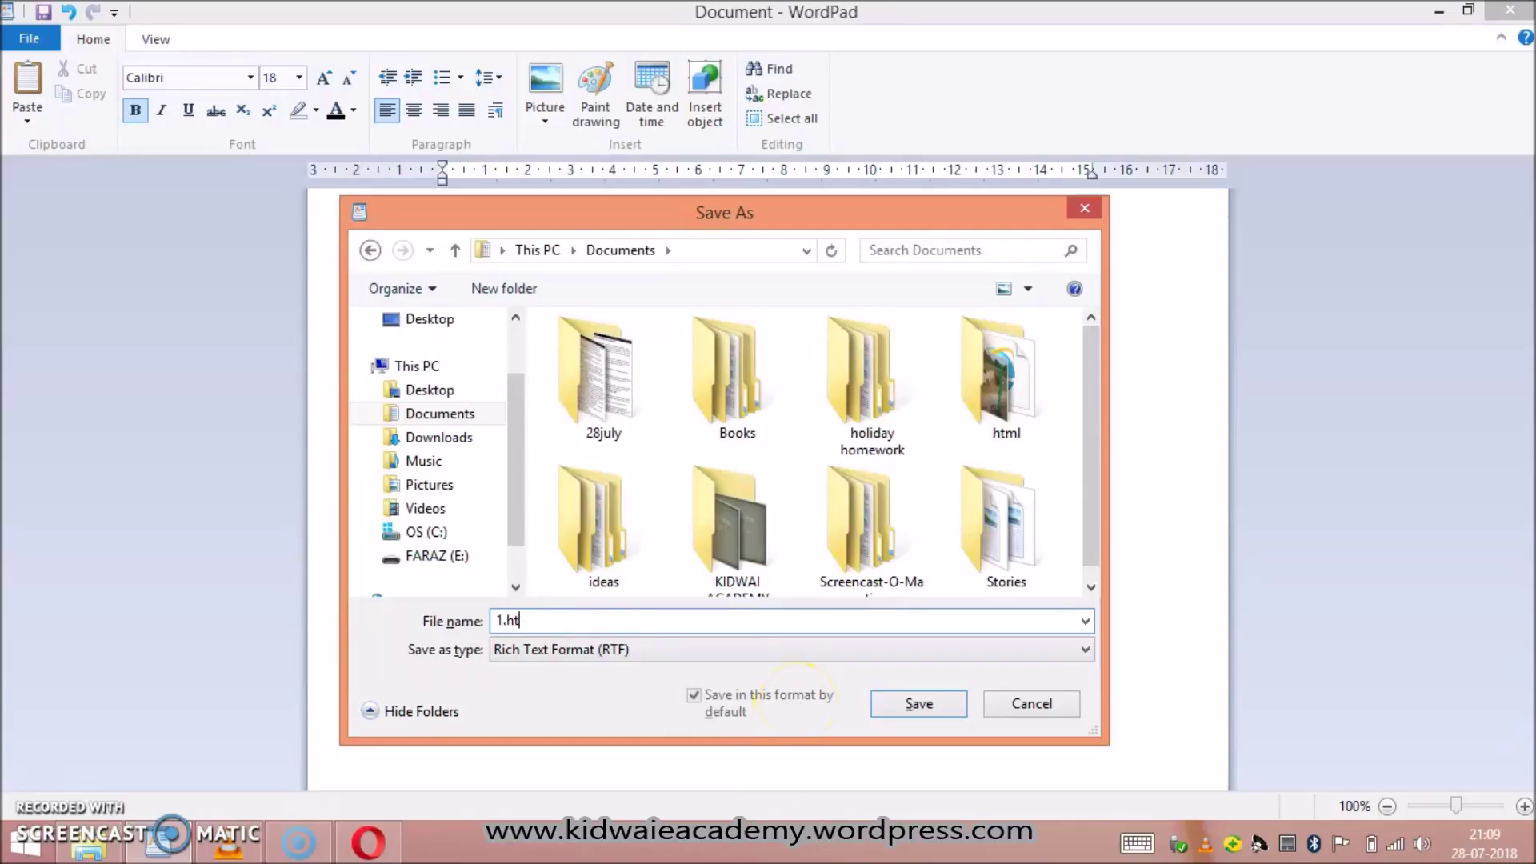
pyautogui.write('ml')
pyautogui.press('Return')
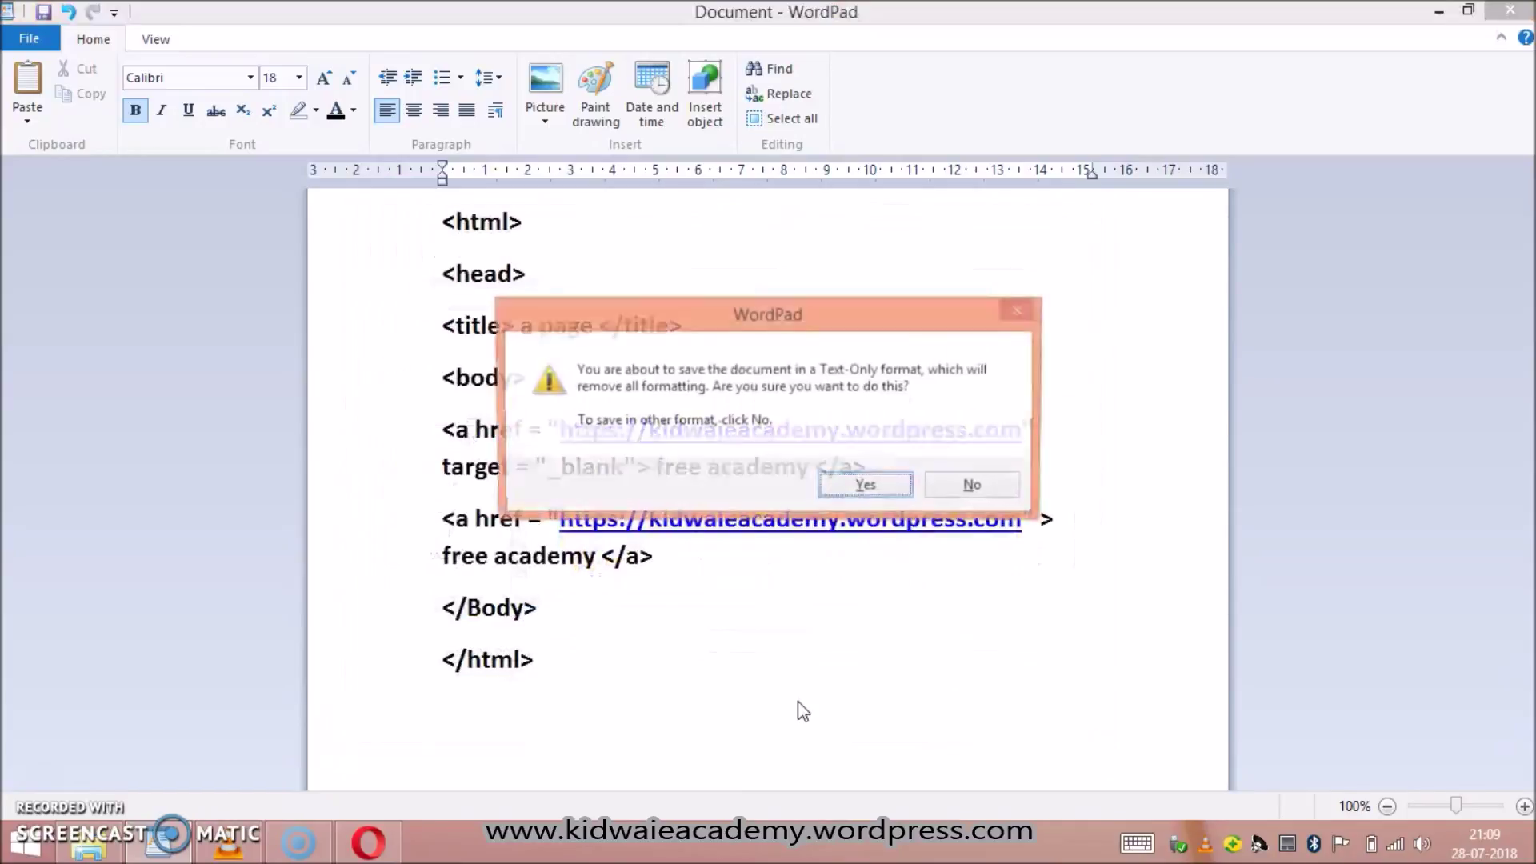
pyautogui.click(867, 484)
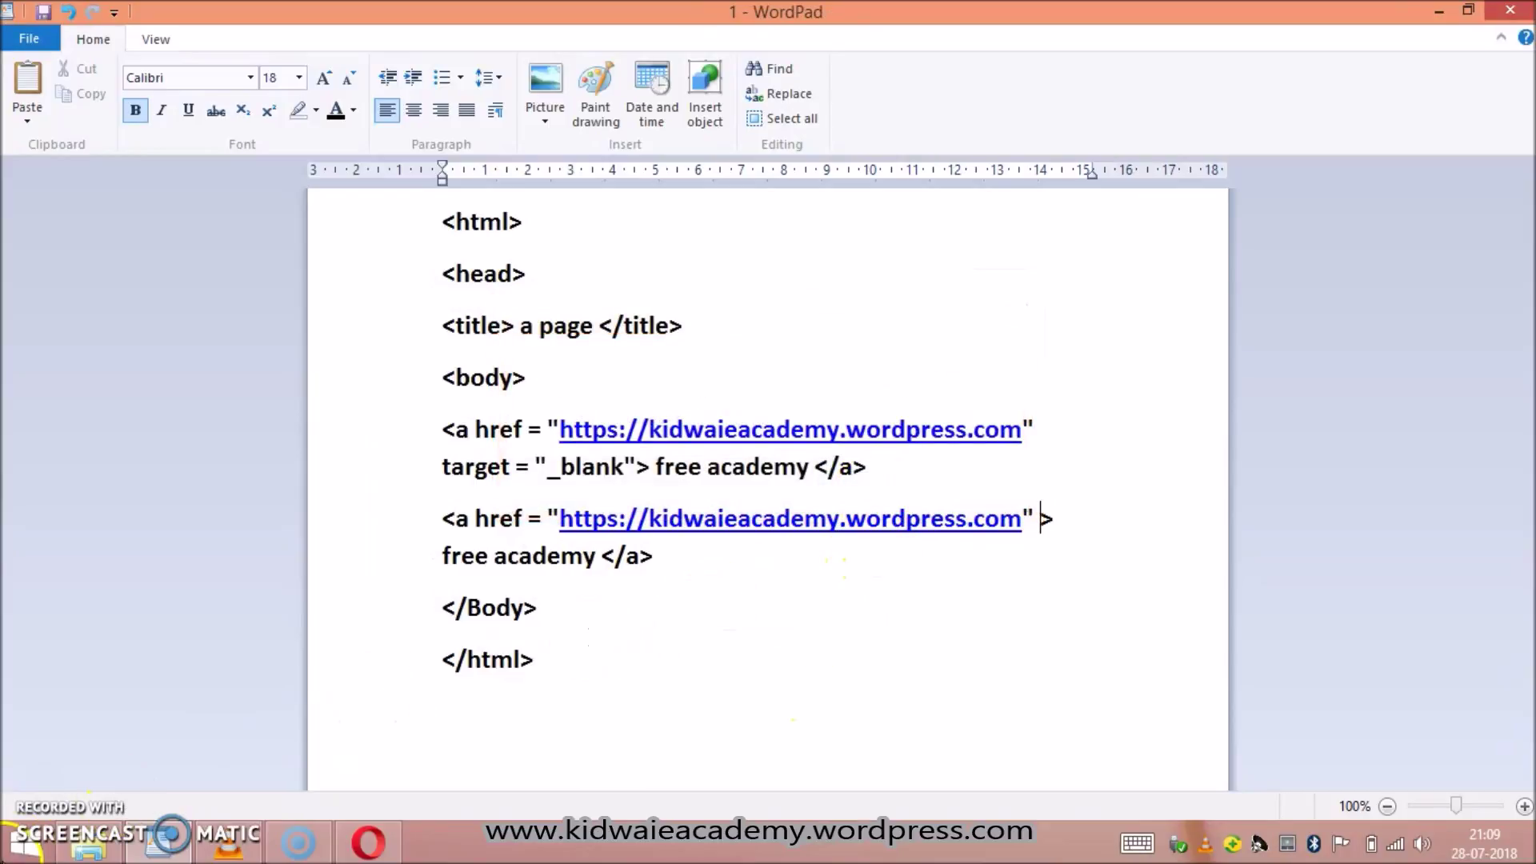
pyautogui.moveTo(88, 843)
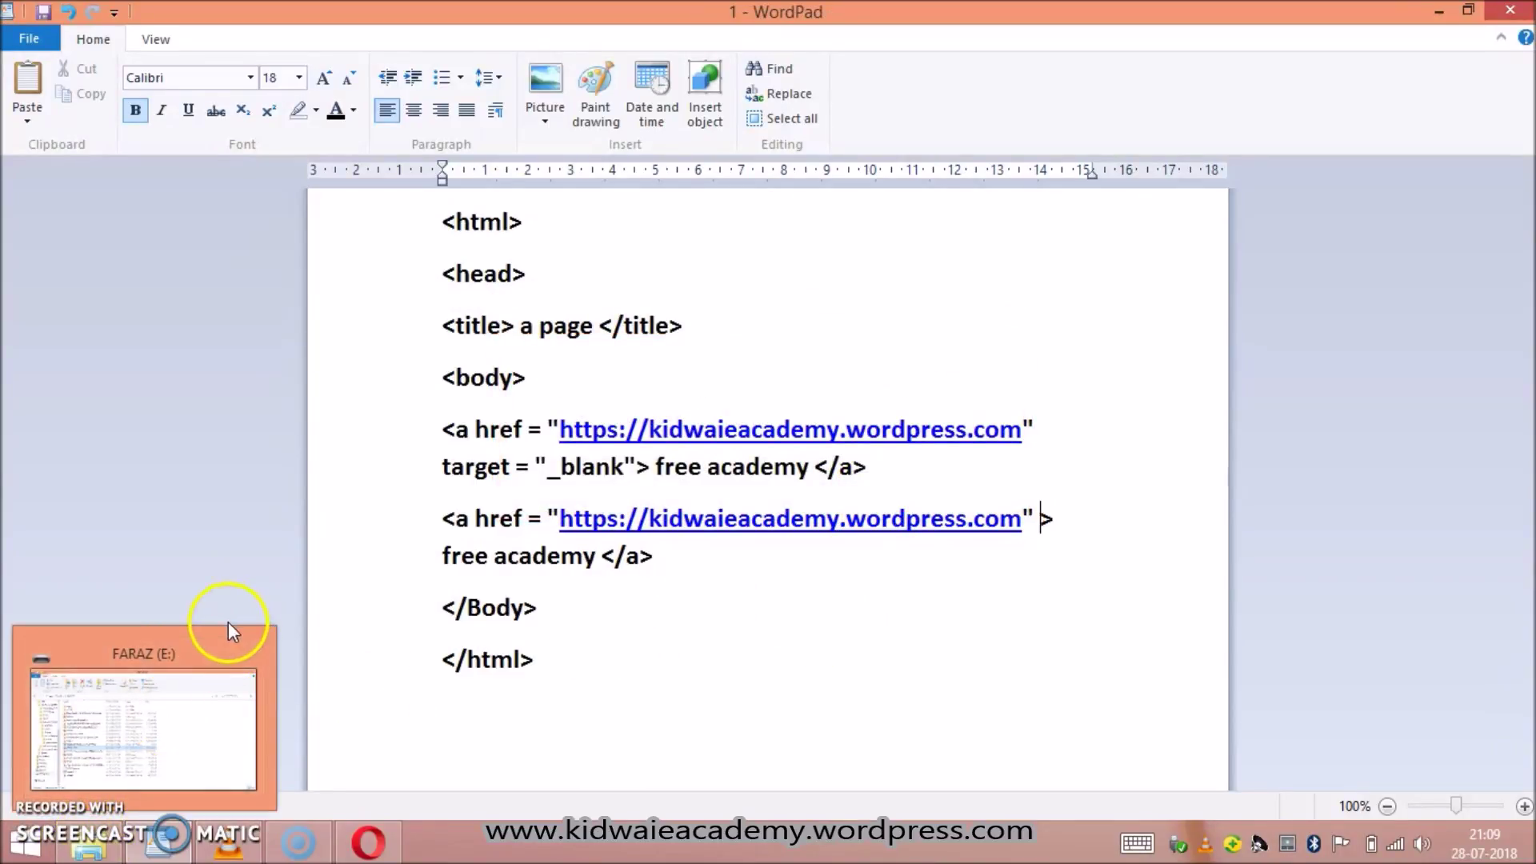
# Open page 1 from the Documents folder in File Explorer, launching it in Internet Explorer
pyautogui.click(144, 721)
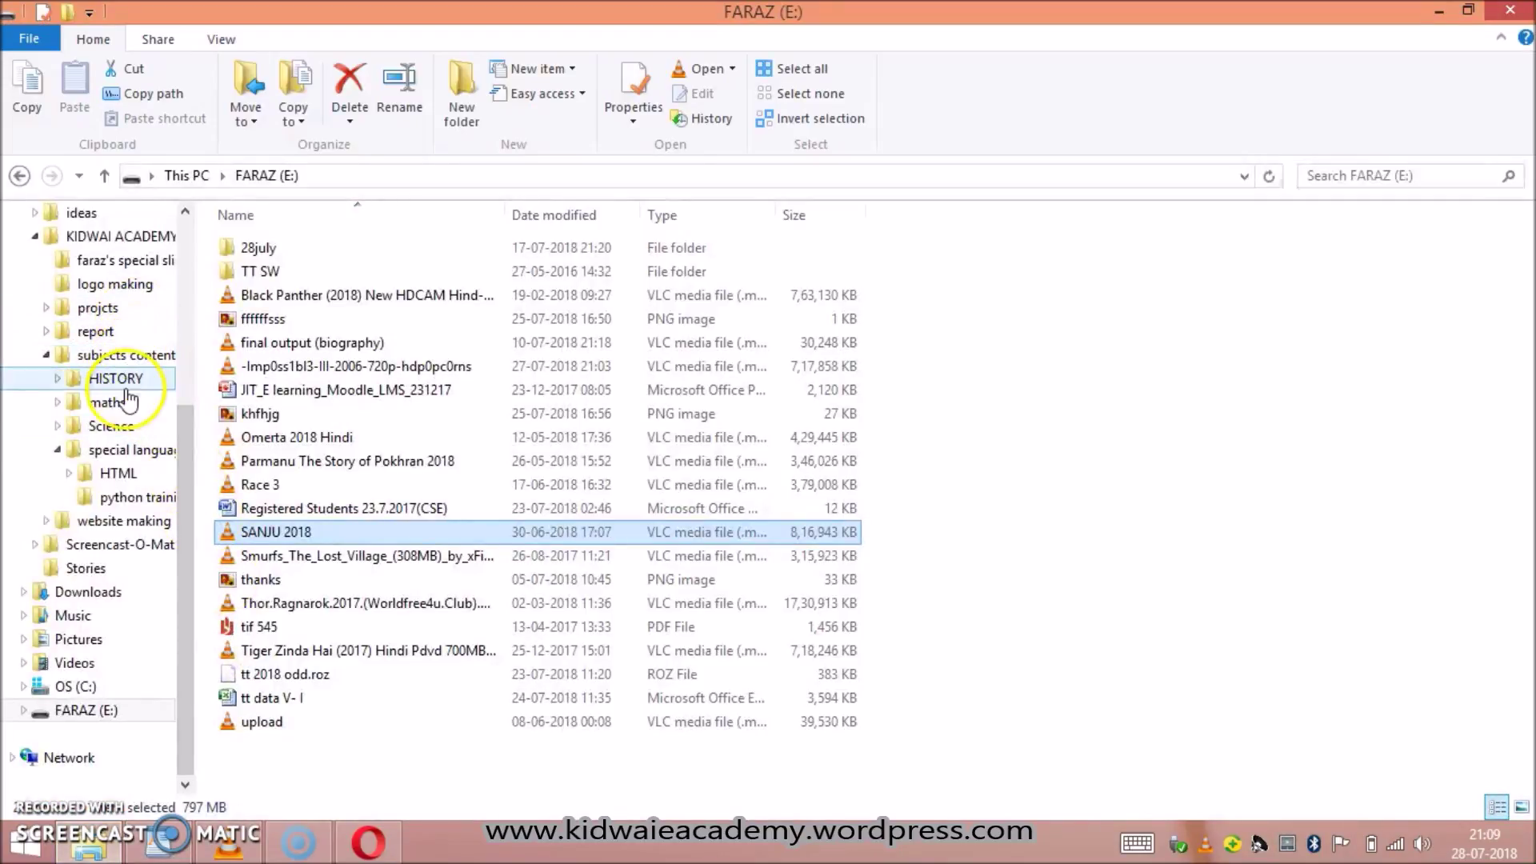
pyautogui.moveTo(185, 493); pyautogui.dragTo(185, 241)
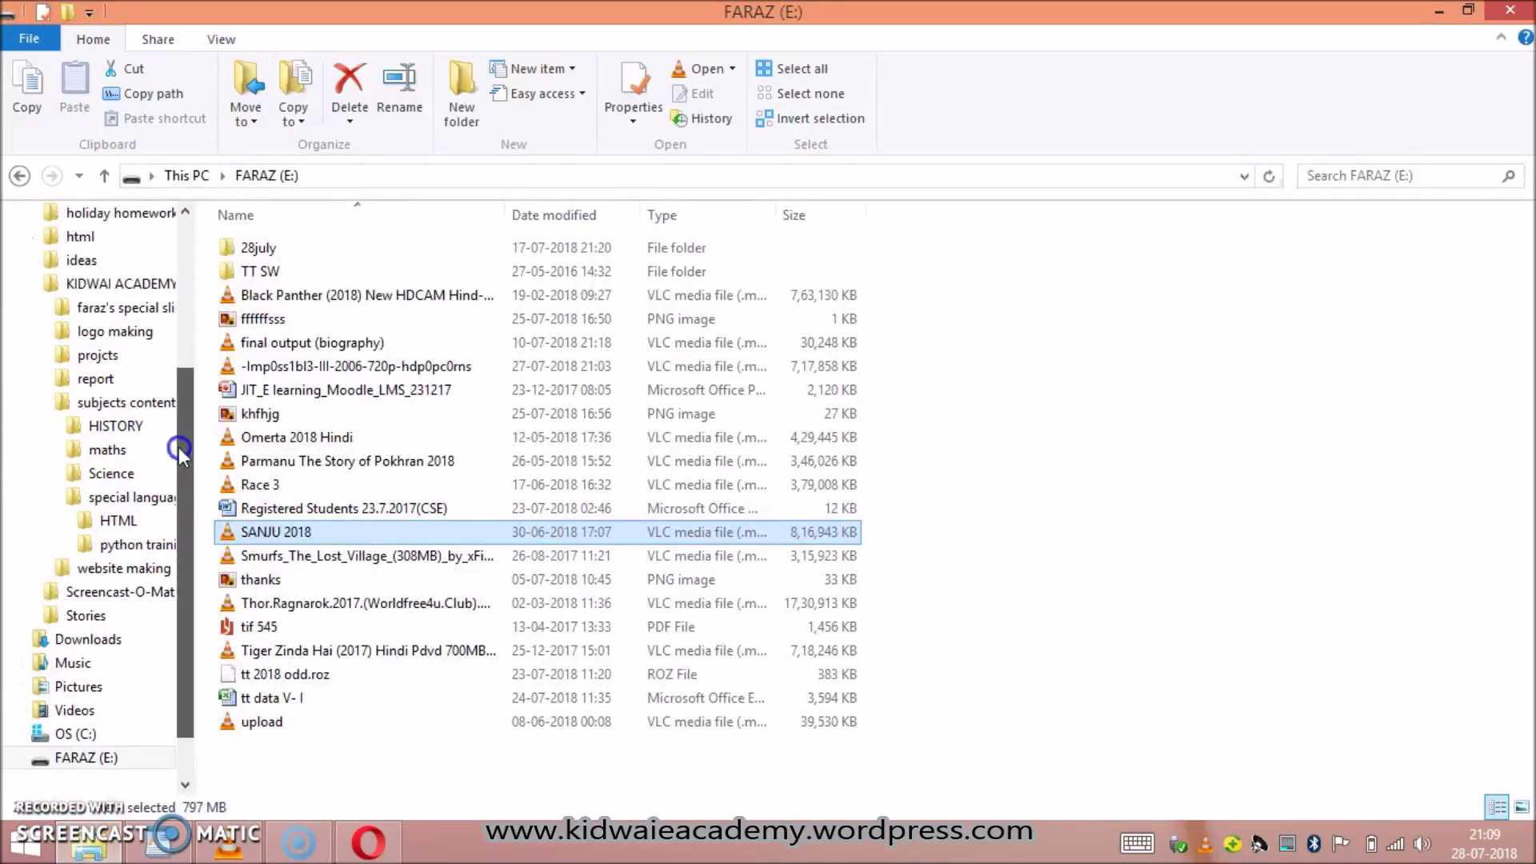
pyautogui.click(94, 387)
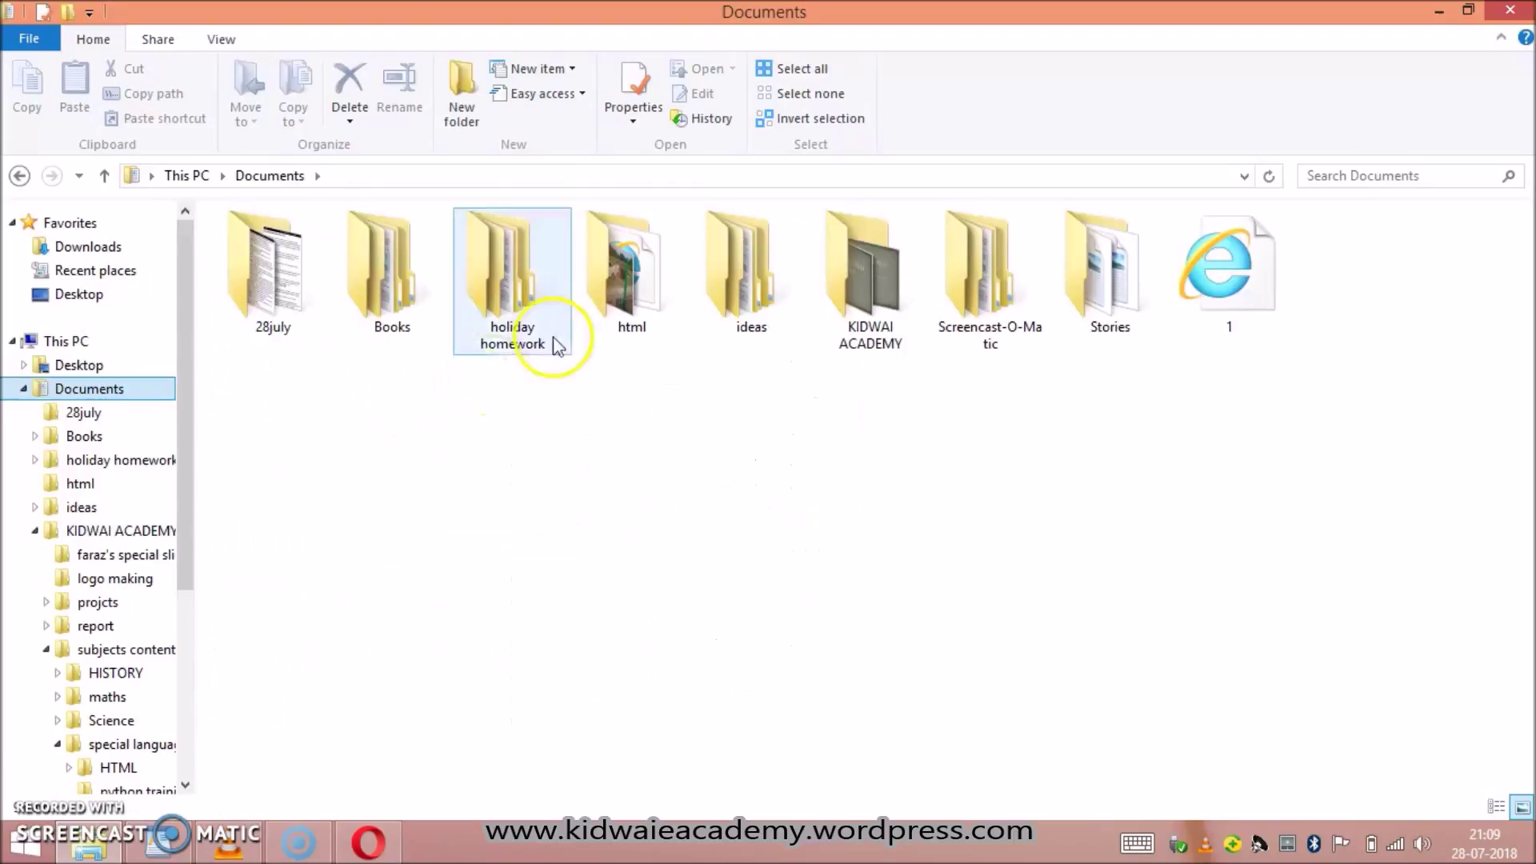
pyautogui.click(1236, 324)
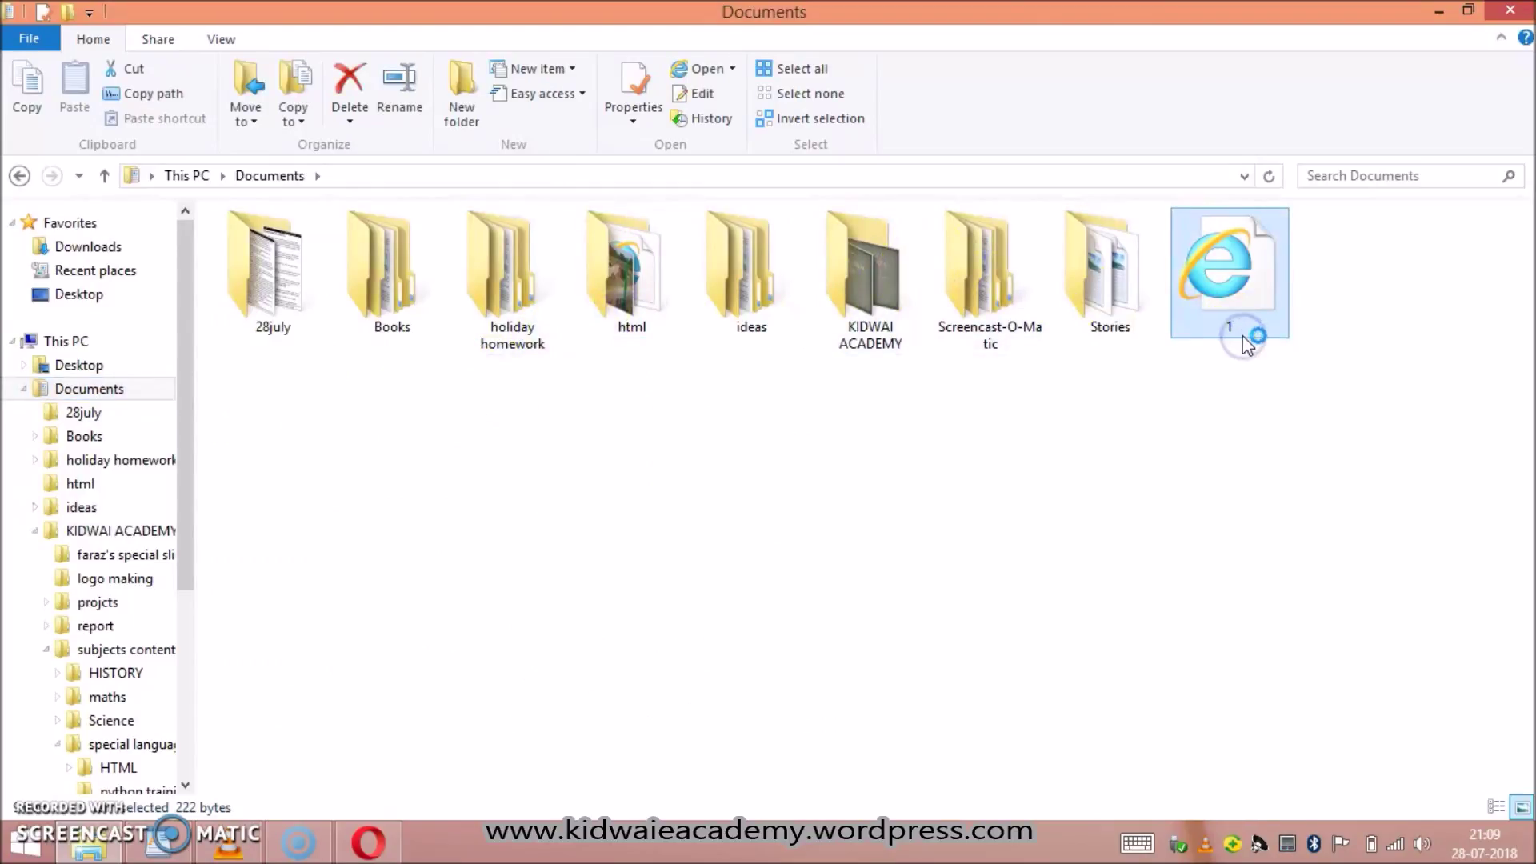
pyautogui.doubleClick(1243, 341)
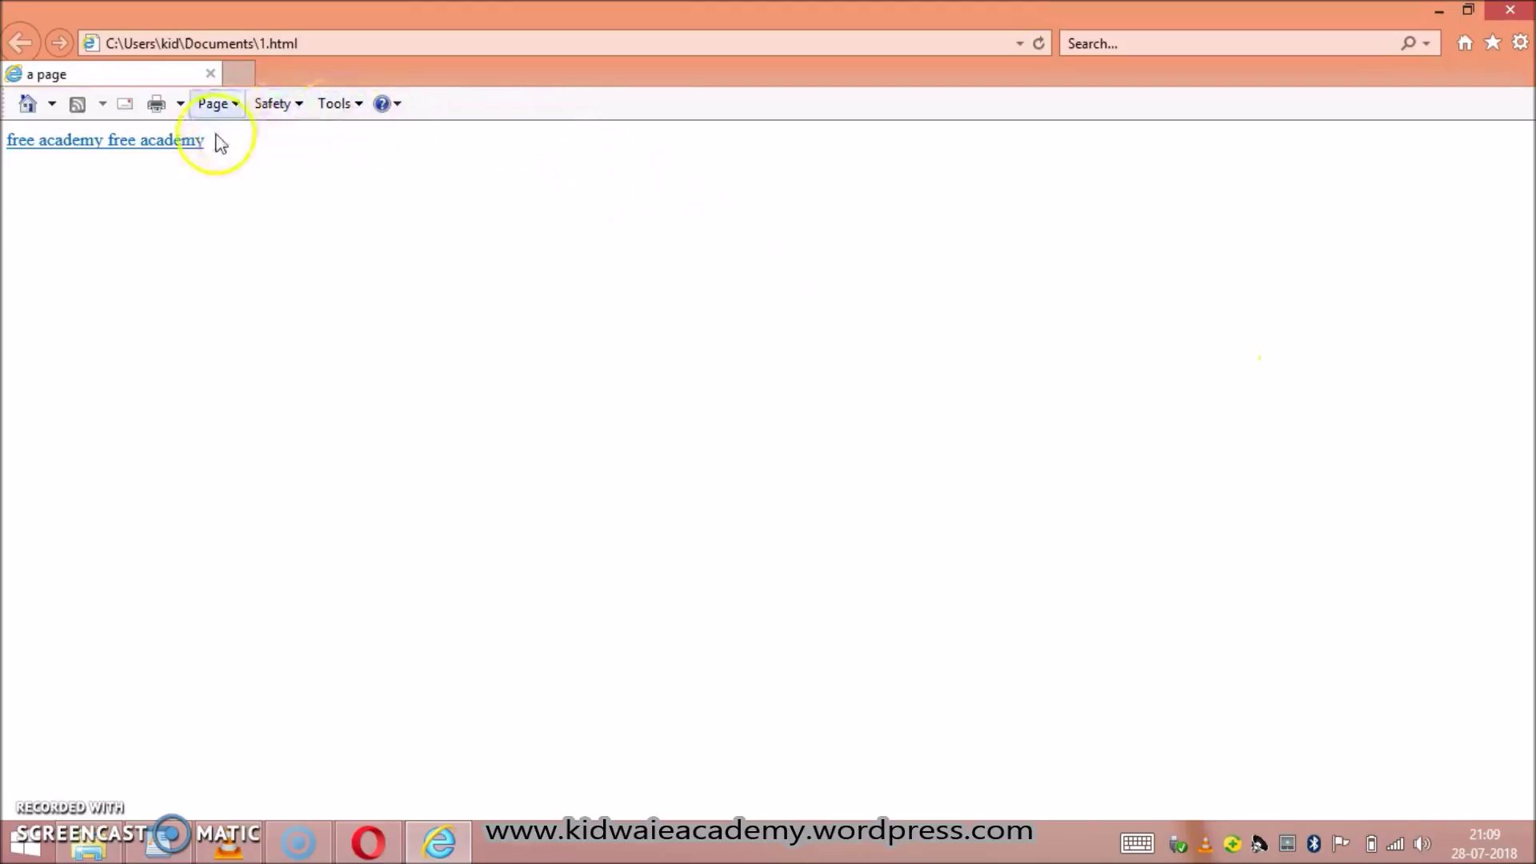
# Test both free academy links: the plain one in the same tab, the _blank one in a new tab
pyautogui.click(126, 153)
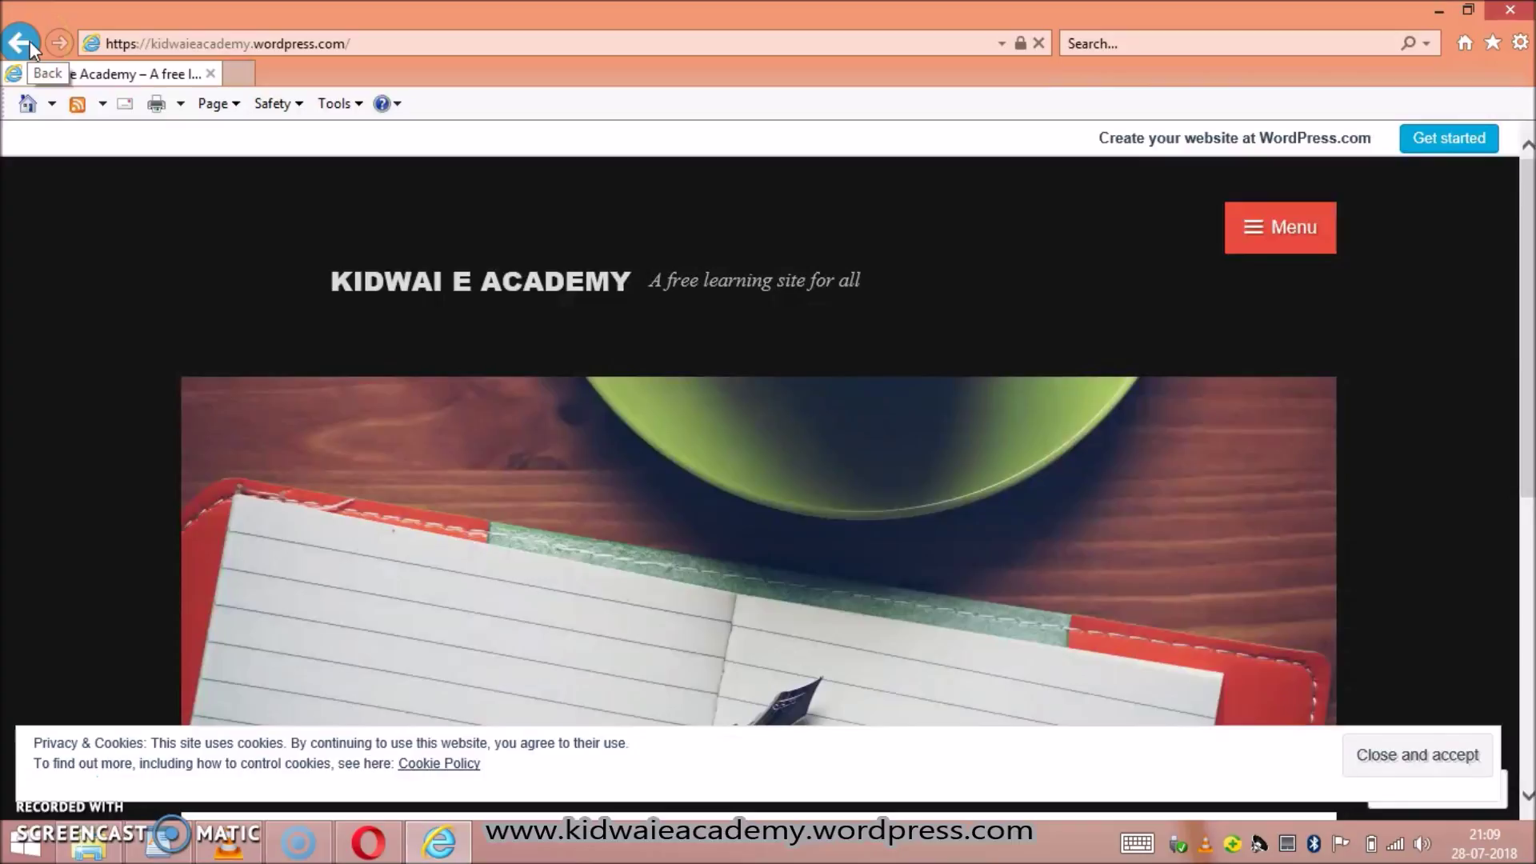
pyautogui.click(26, 46)
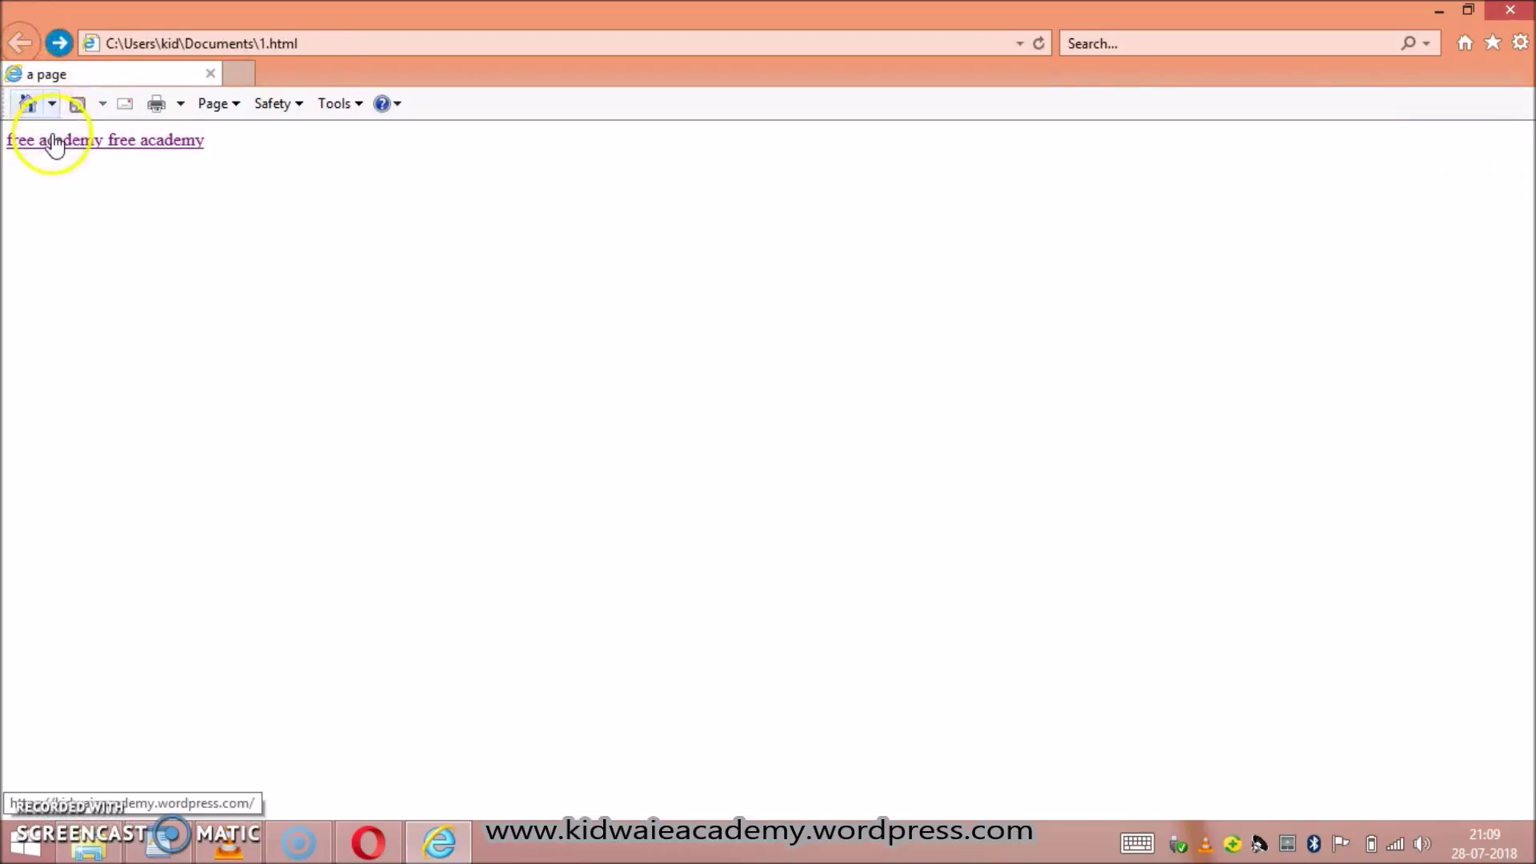
pyautogui.click(56, 144)
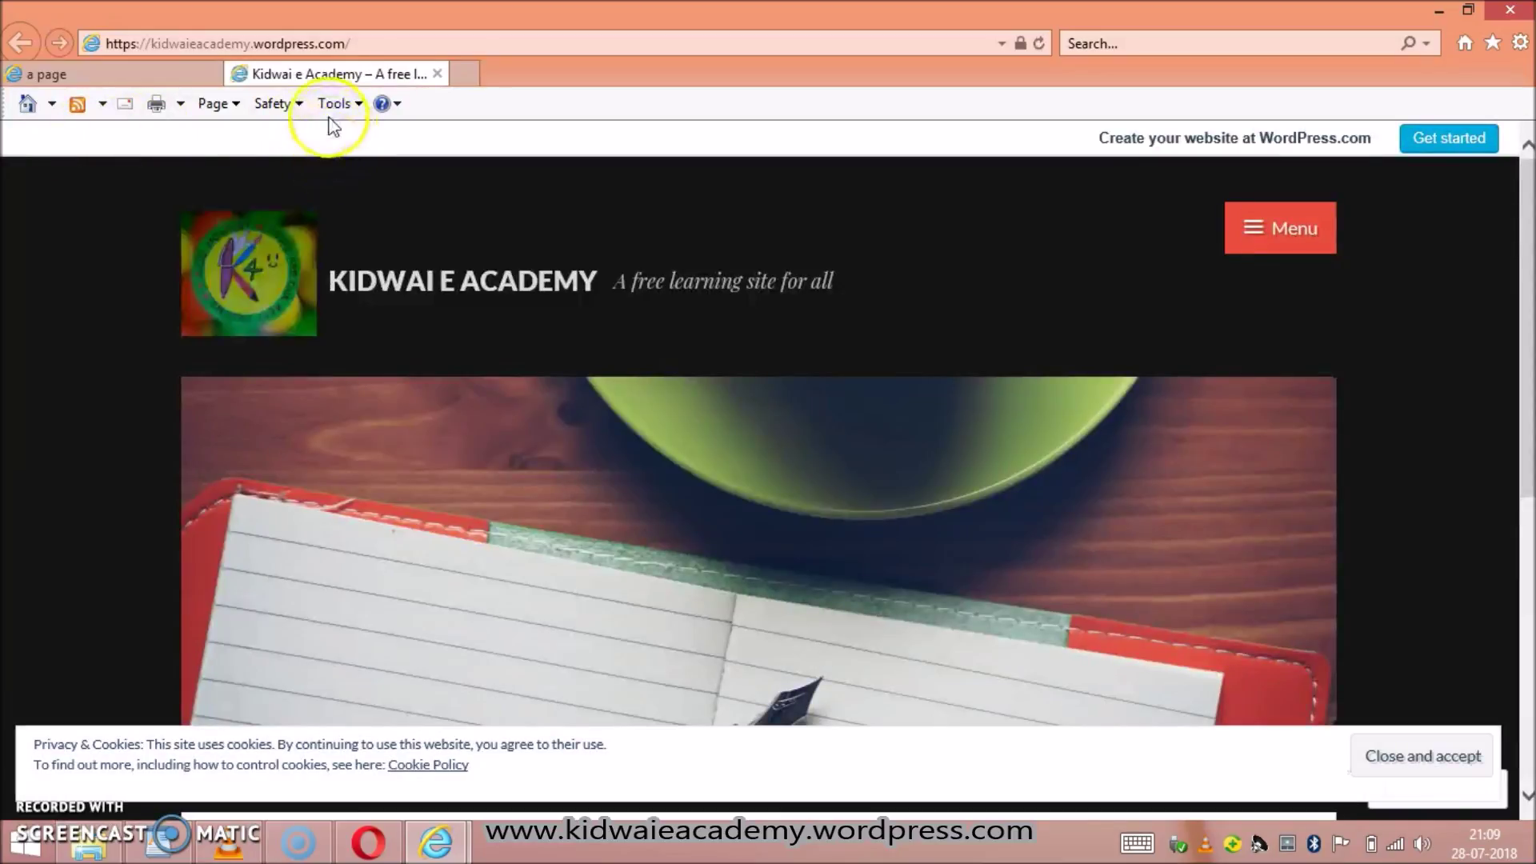
pyautogui.click(90, 79)
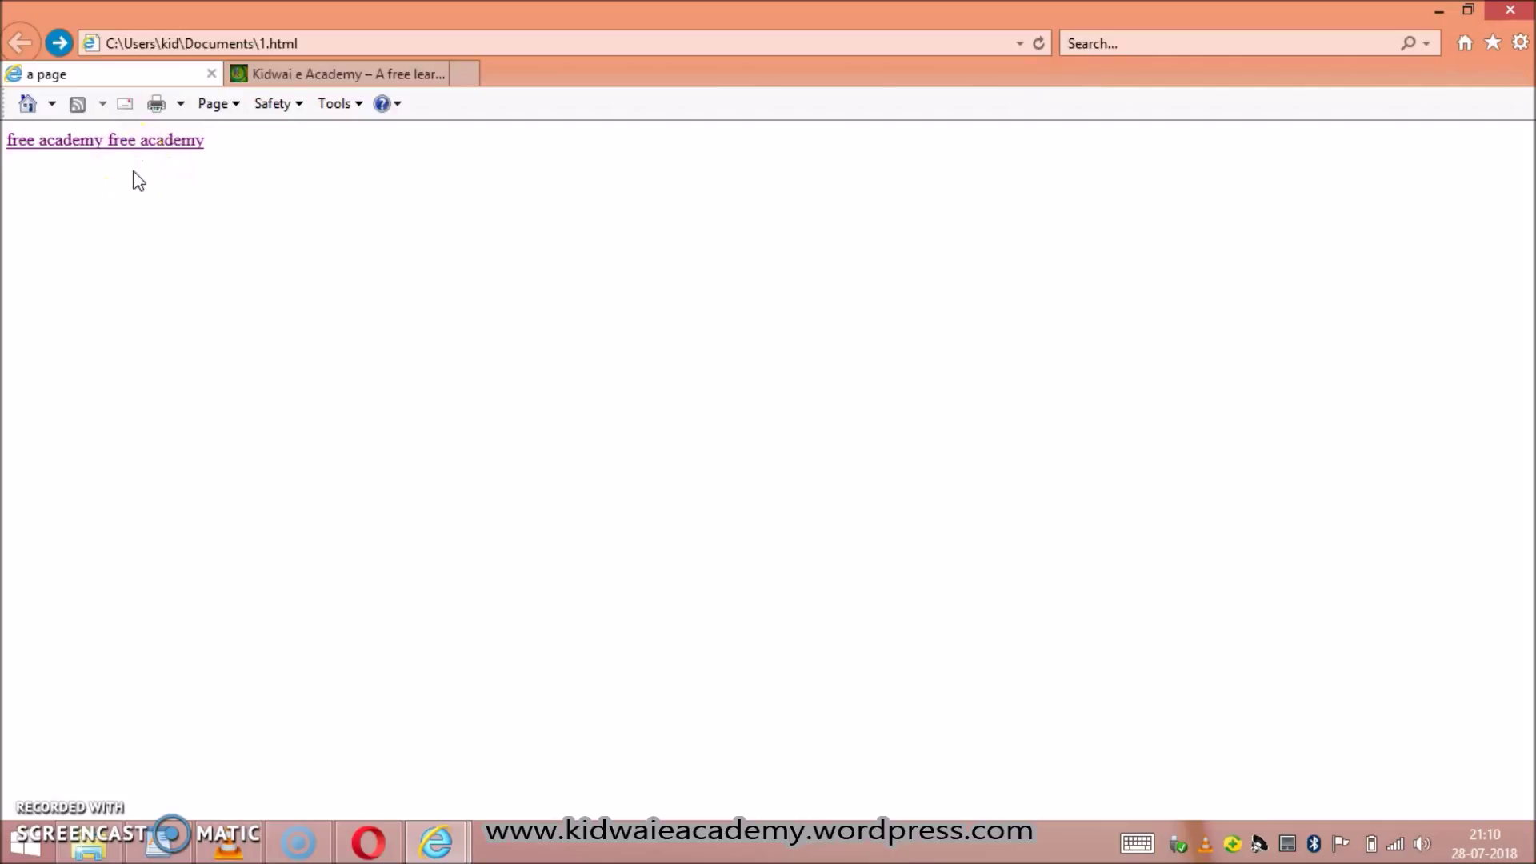
pyautogui.click(86, 840)
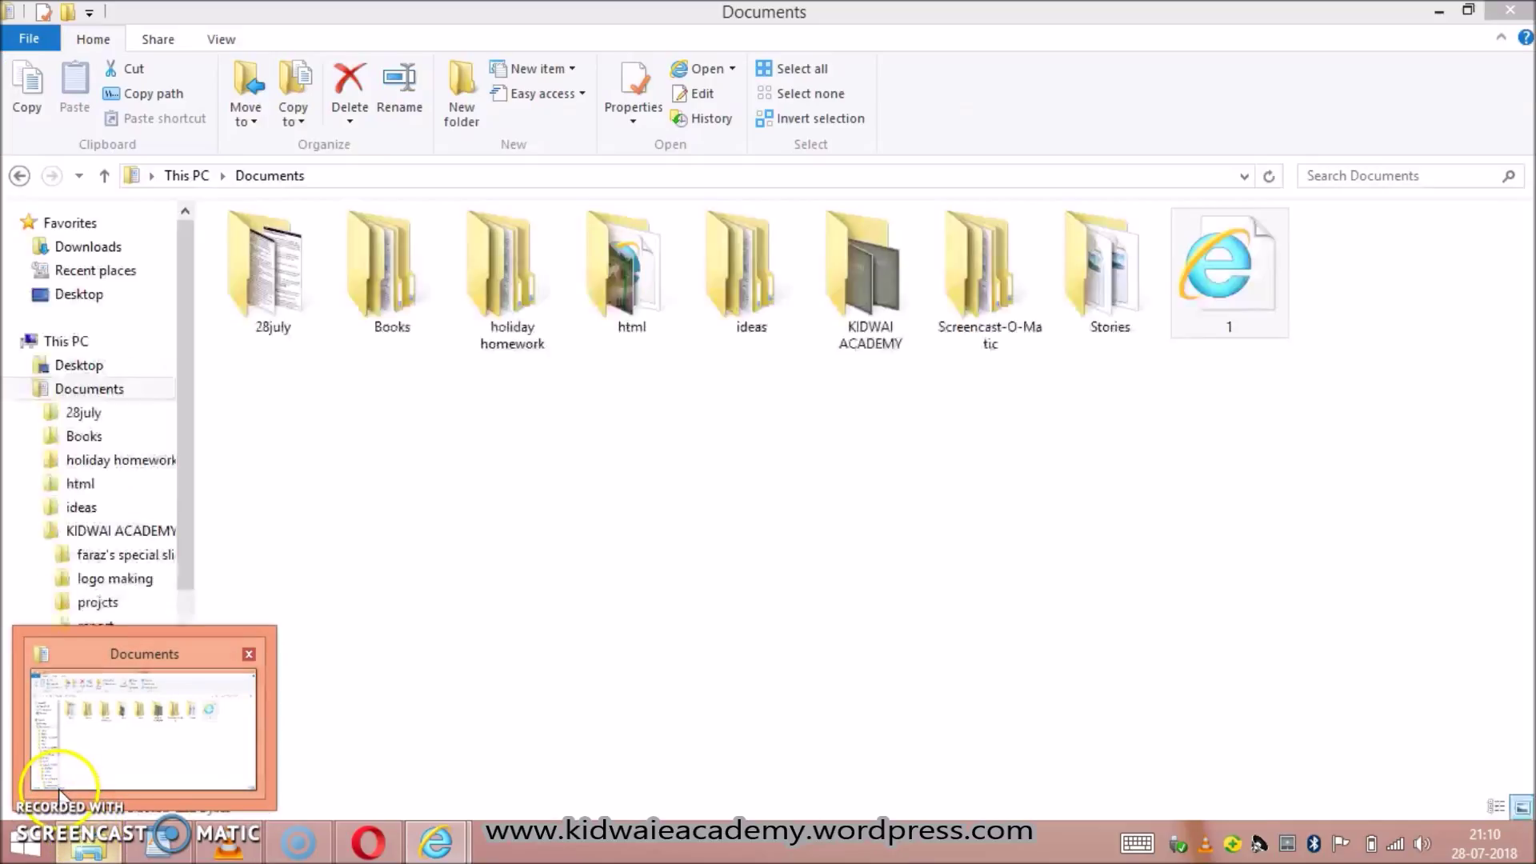